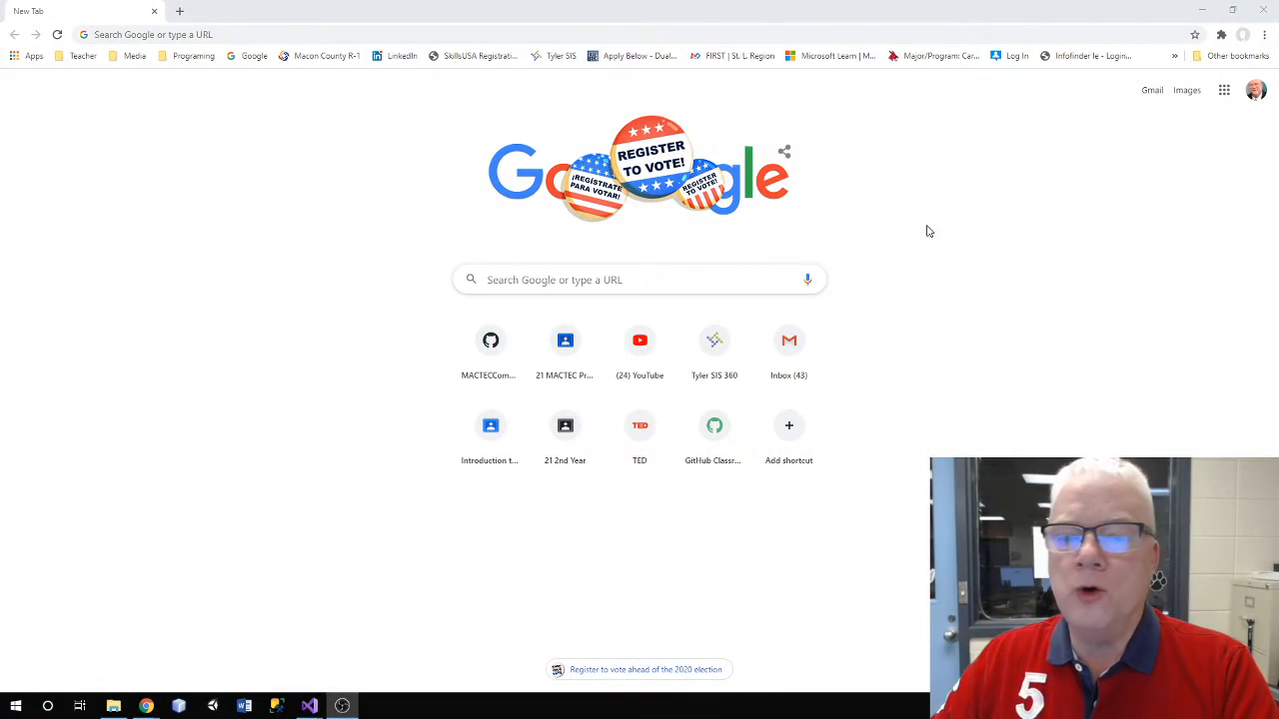
Go to the MACTECComputerProgramming organization page and start a new repository
click(622, 279)
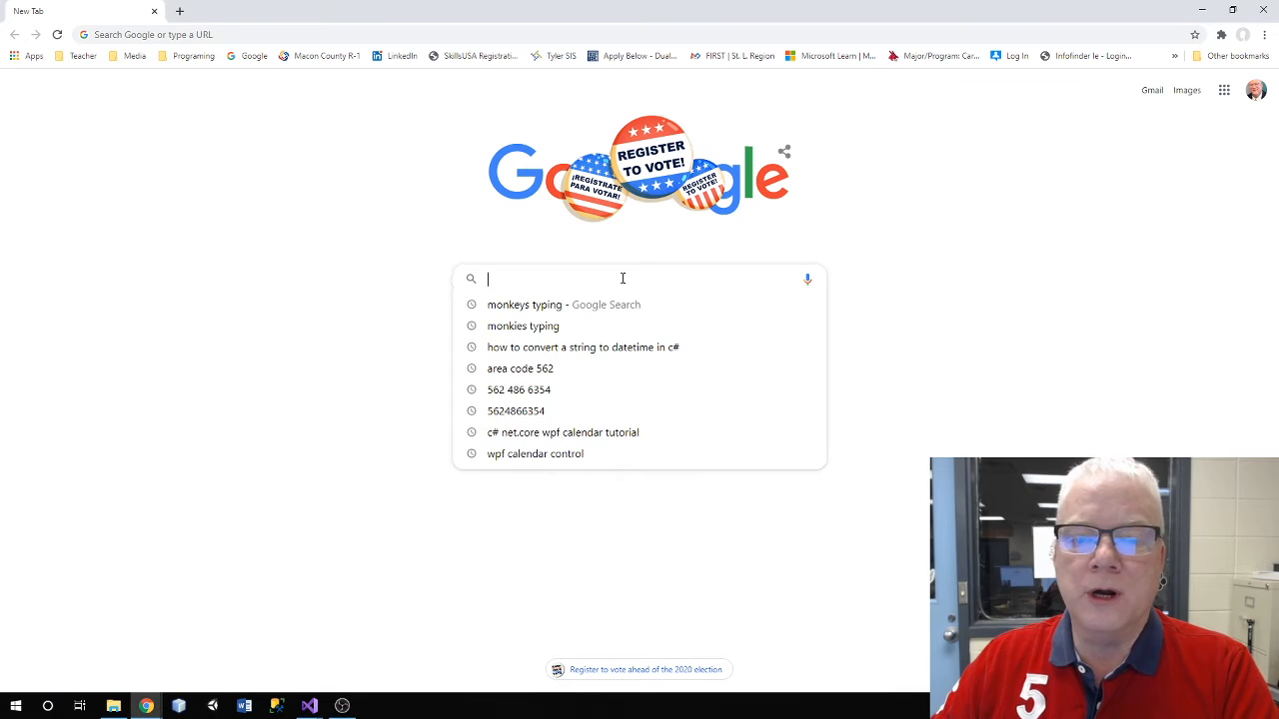
click(918, 211)
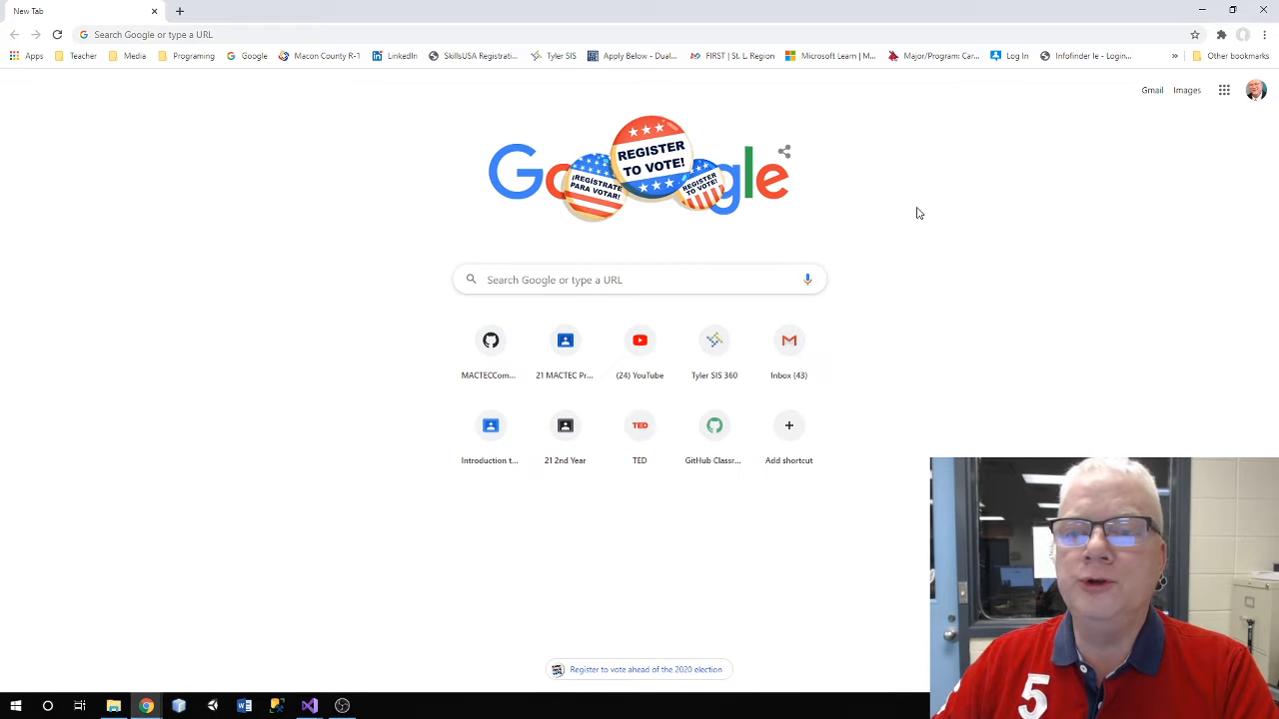
click(507, 365)
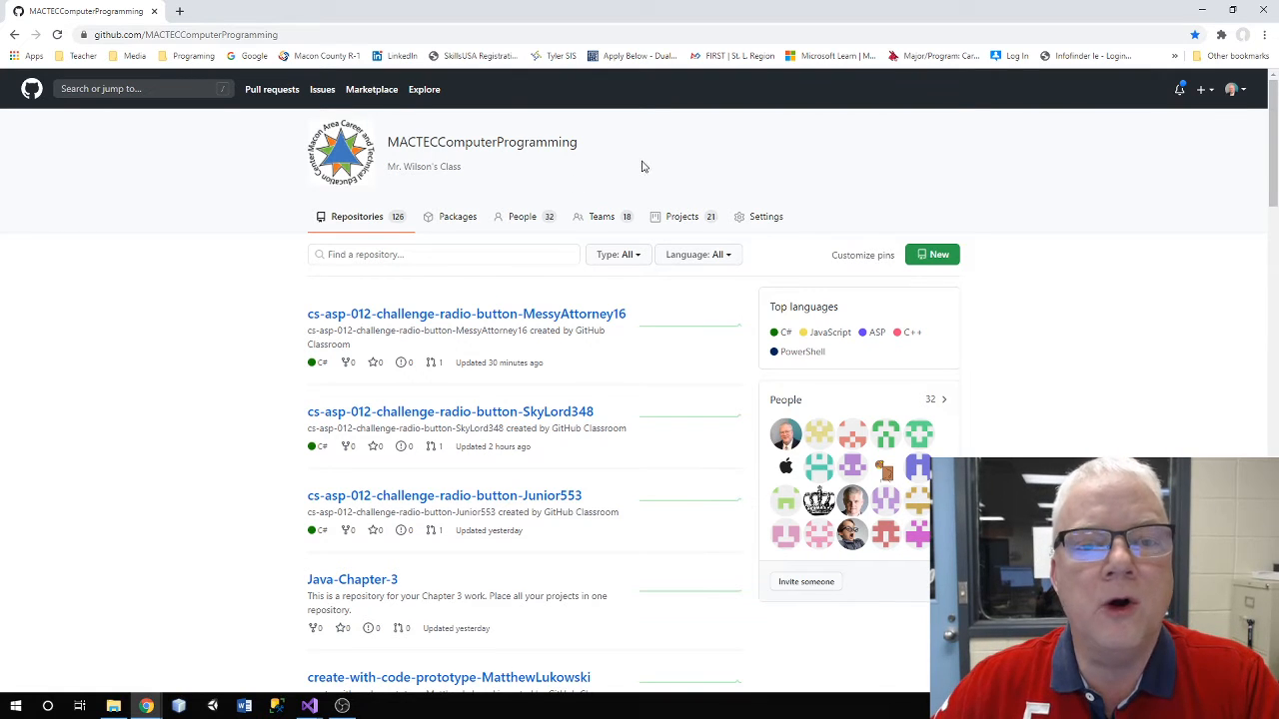
click(939, 256)
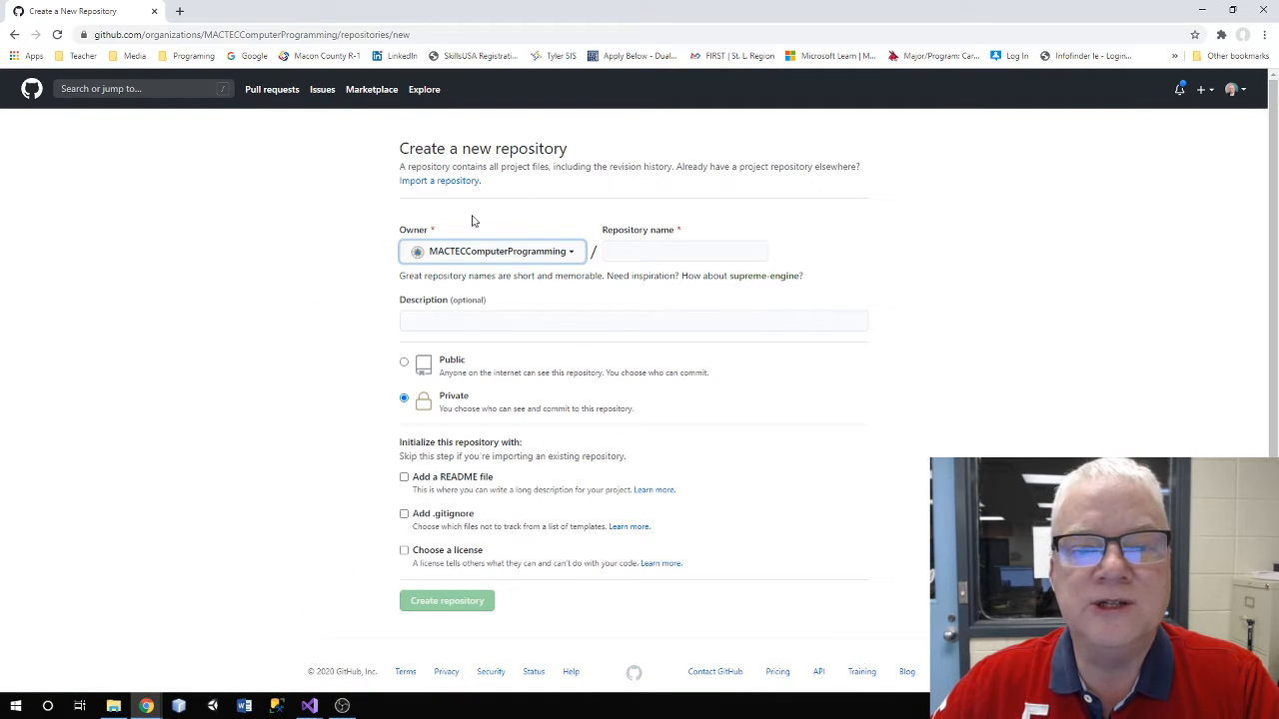
Name the repository TestForVideo, describe it as 'Test for Video', and set it to Public
click(636, 250)
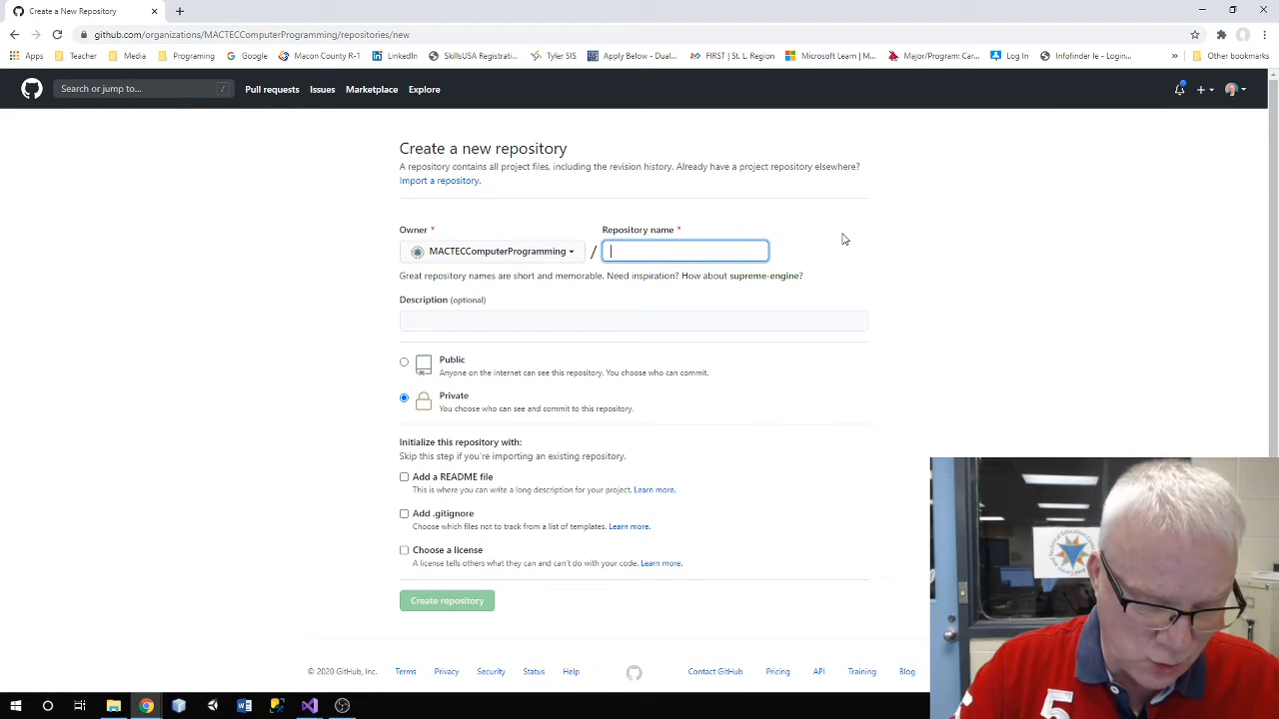
text(Test)
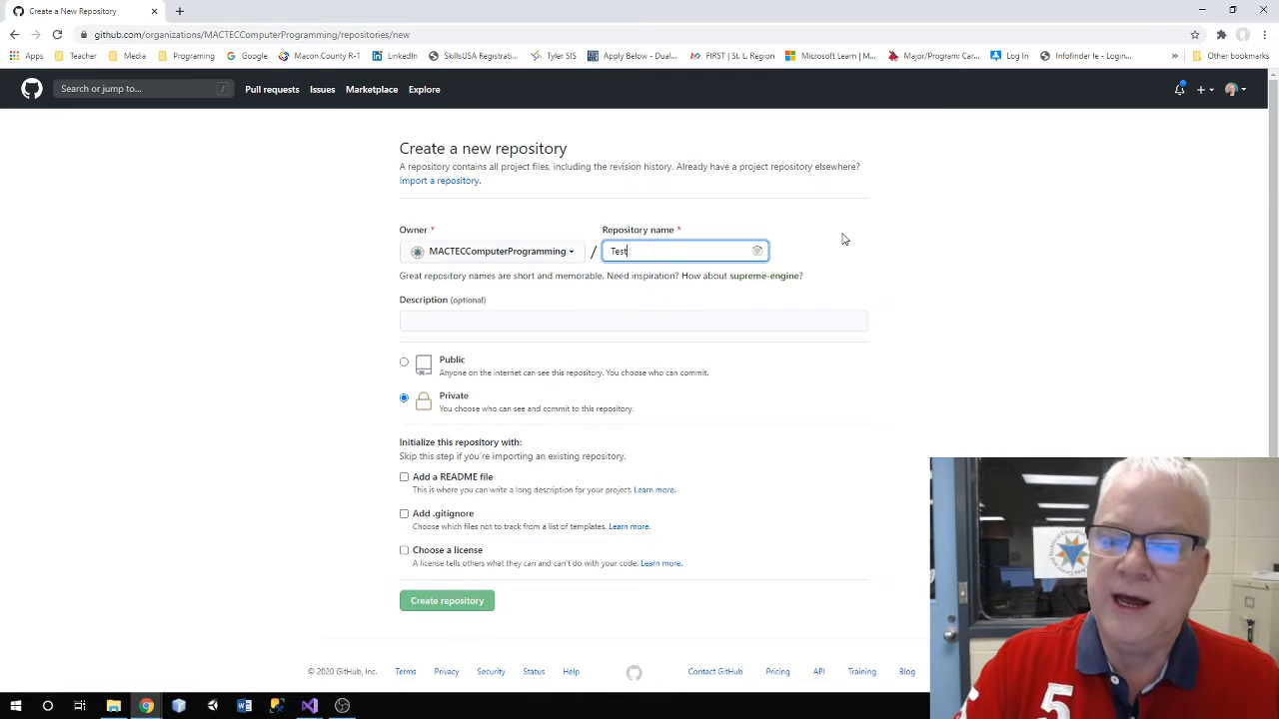
text(For)
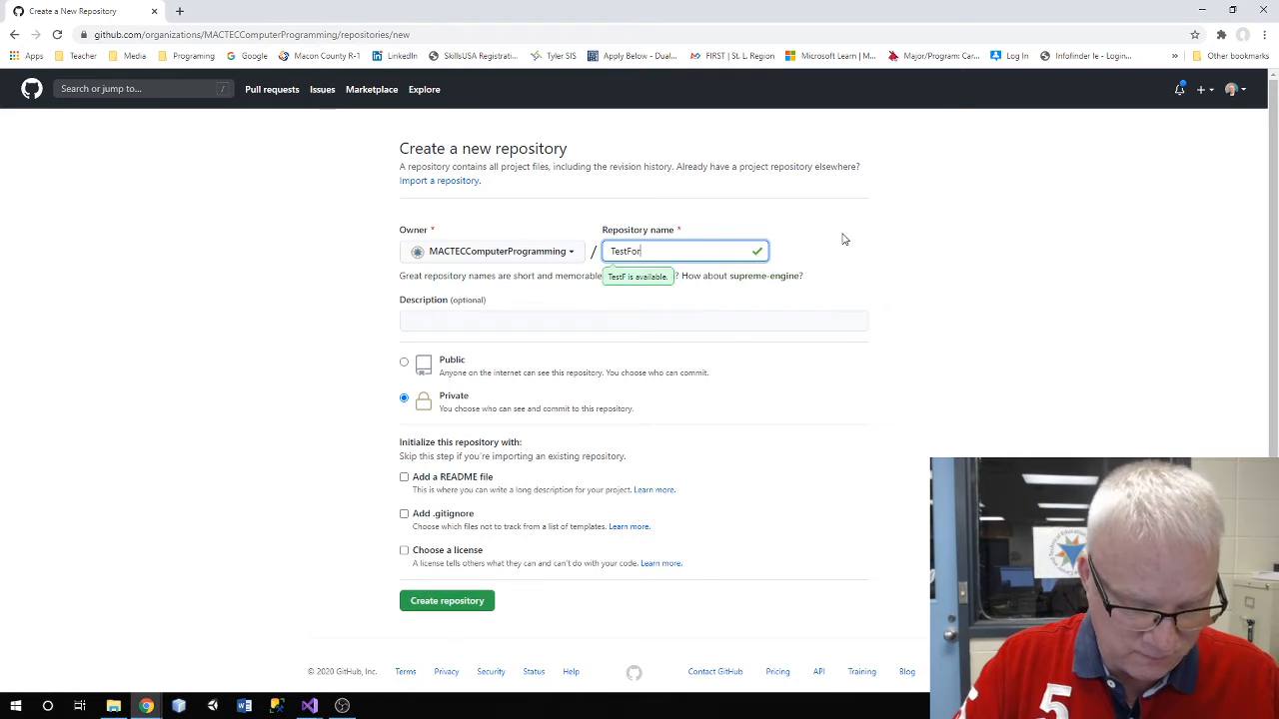
text(Video)
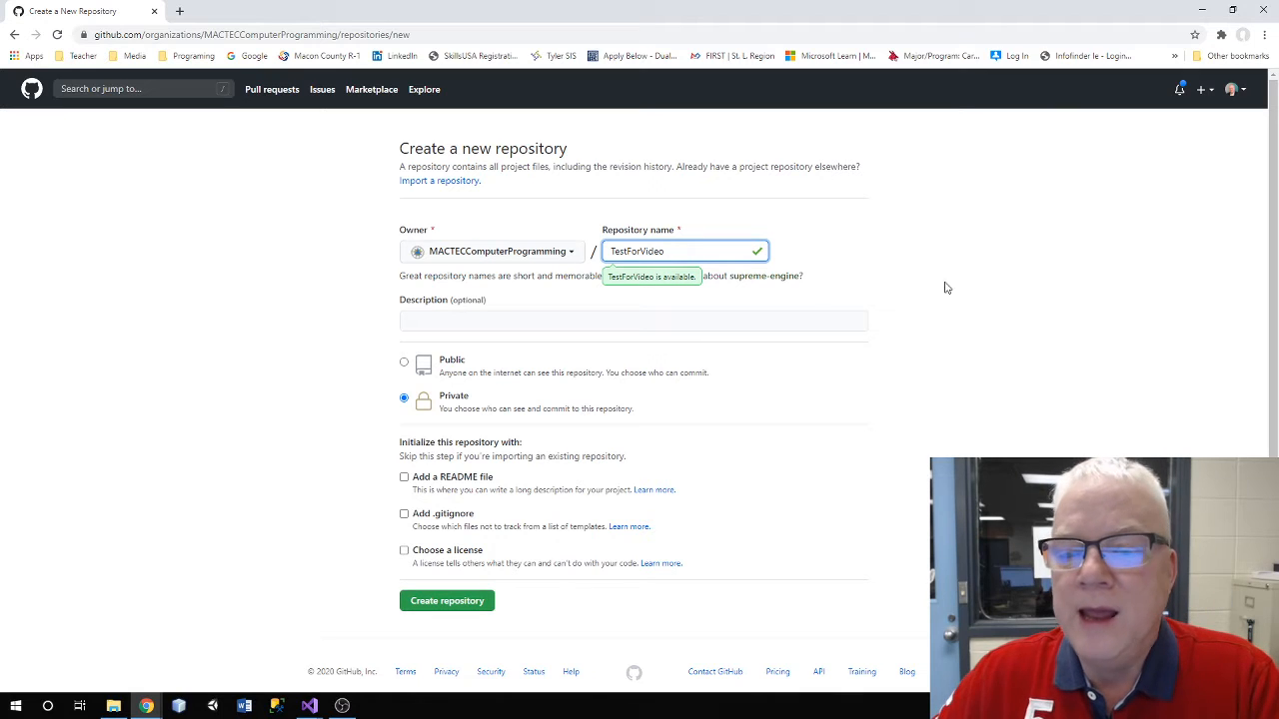
click(685, 324)
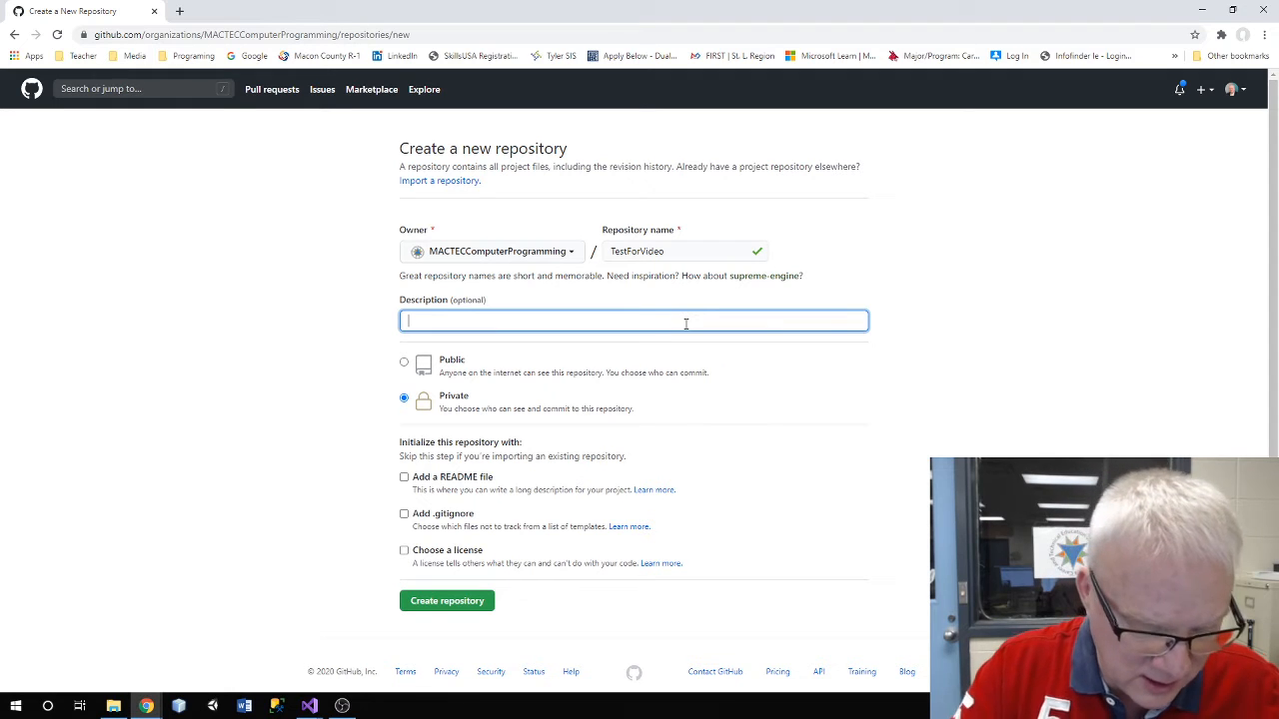
text(Tes)
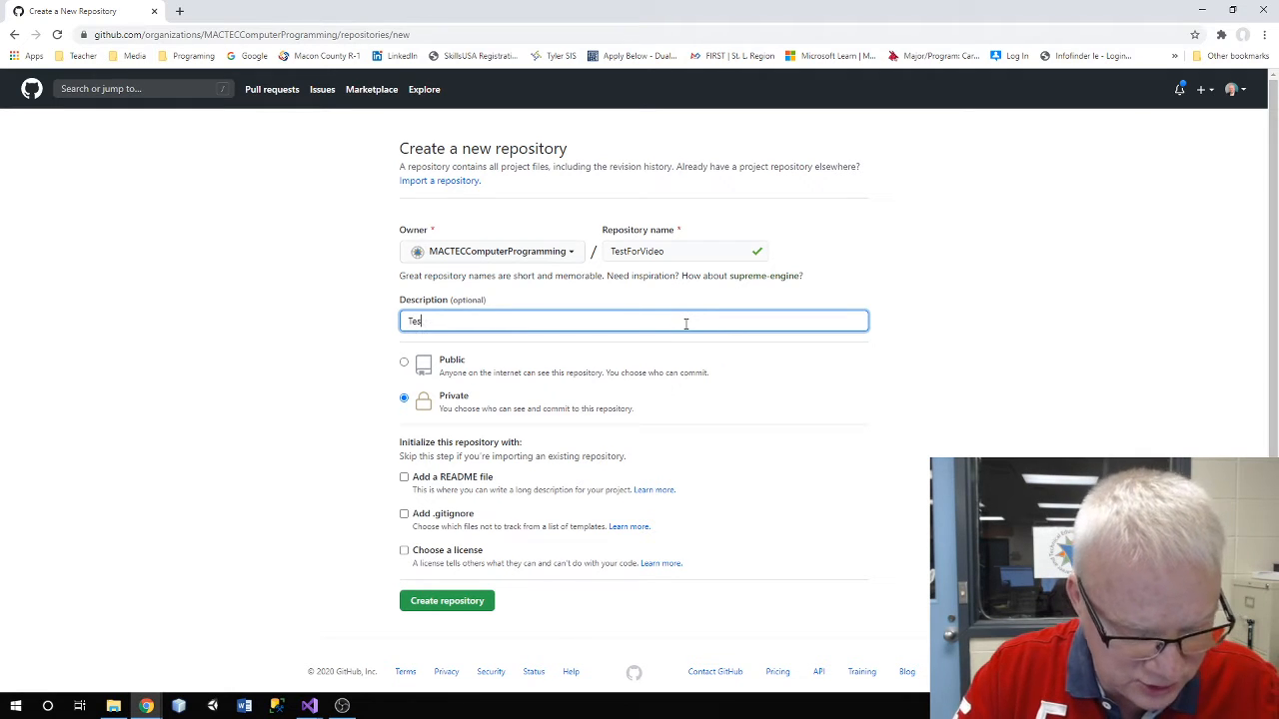
text(t for)
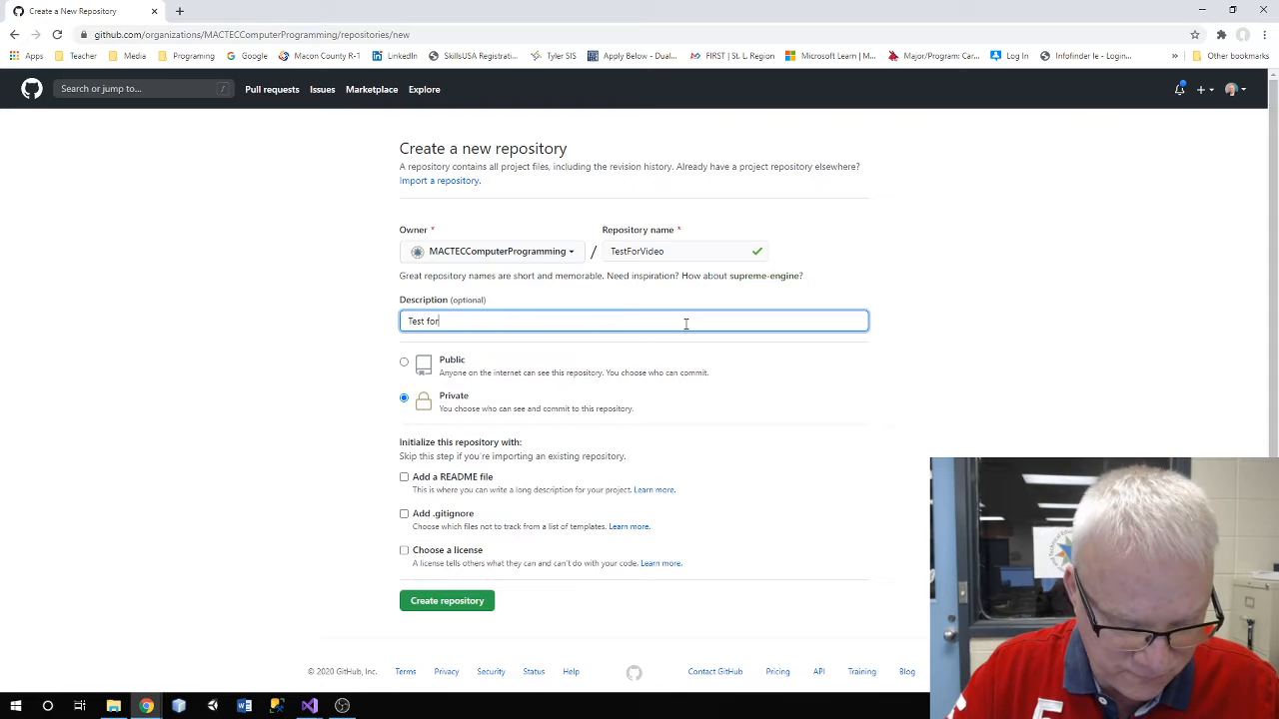
text( Video)
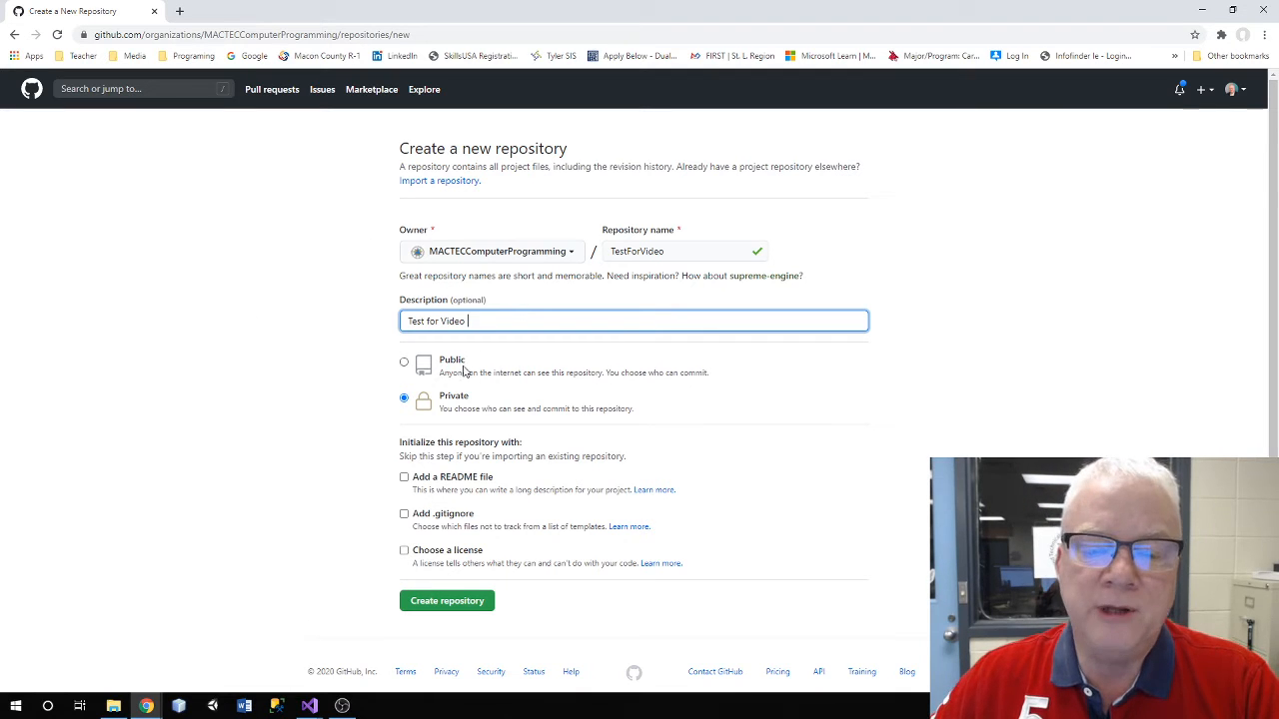
click(405, 363)
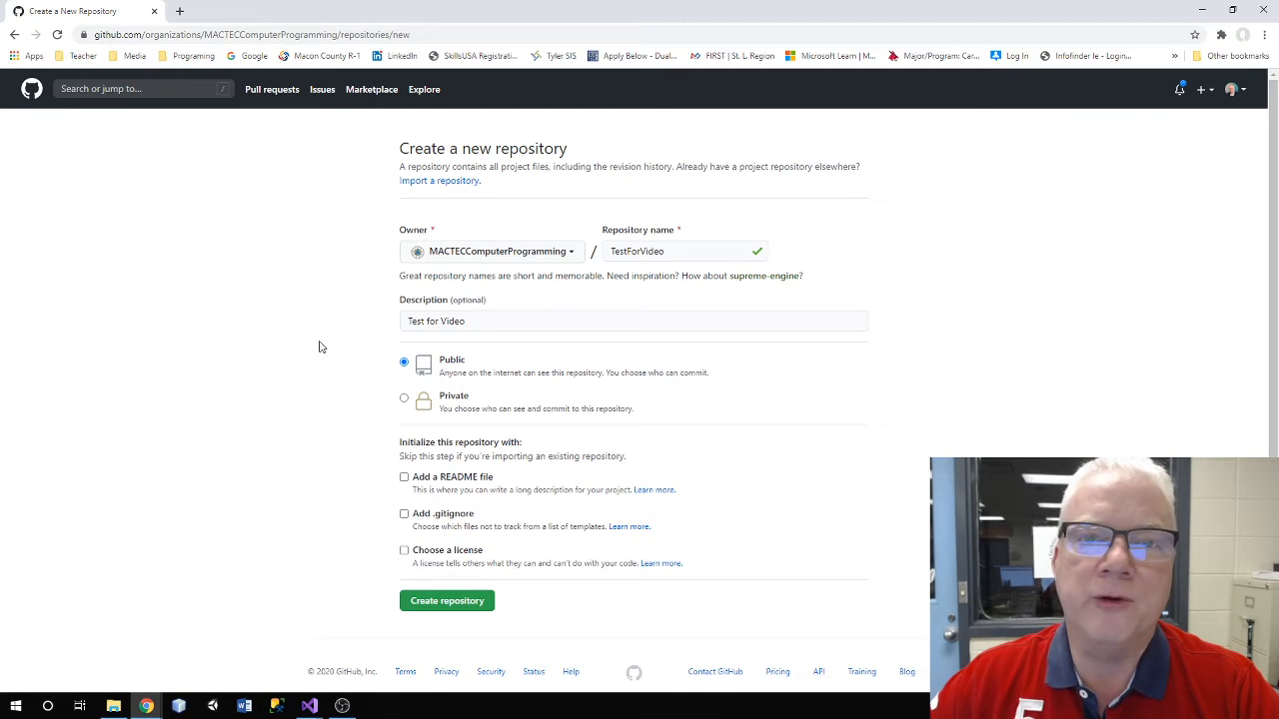
Add a README and the VisualStudio .gitignore template, then create TestForVideo
click(405, 478)
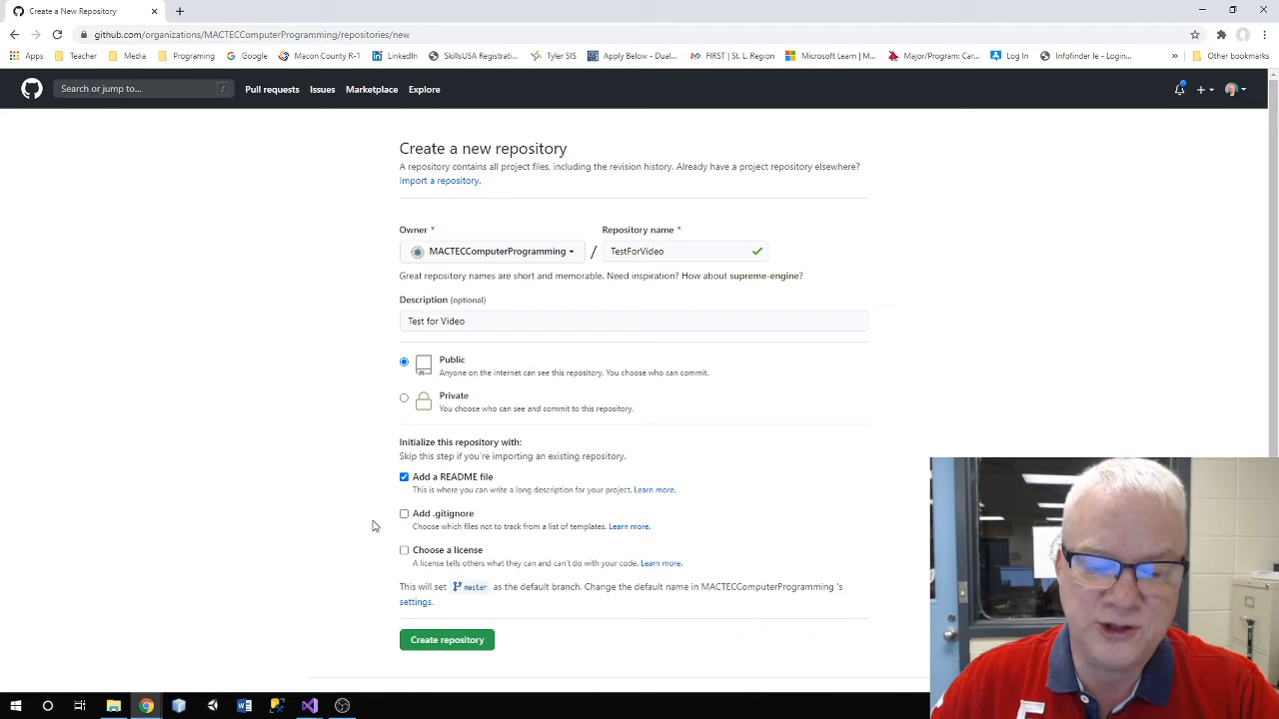
click(405, 514)
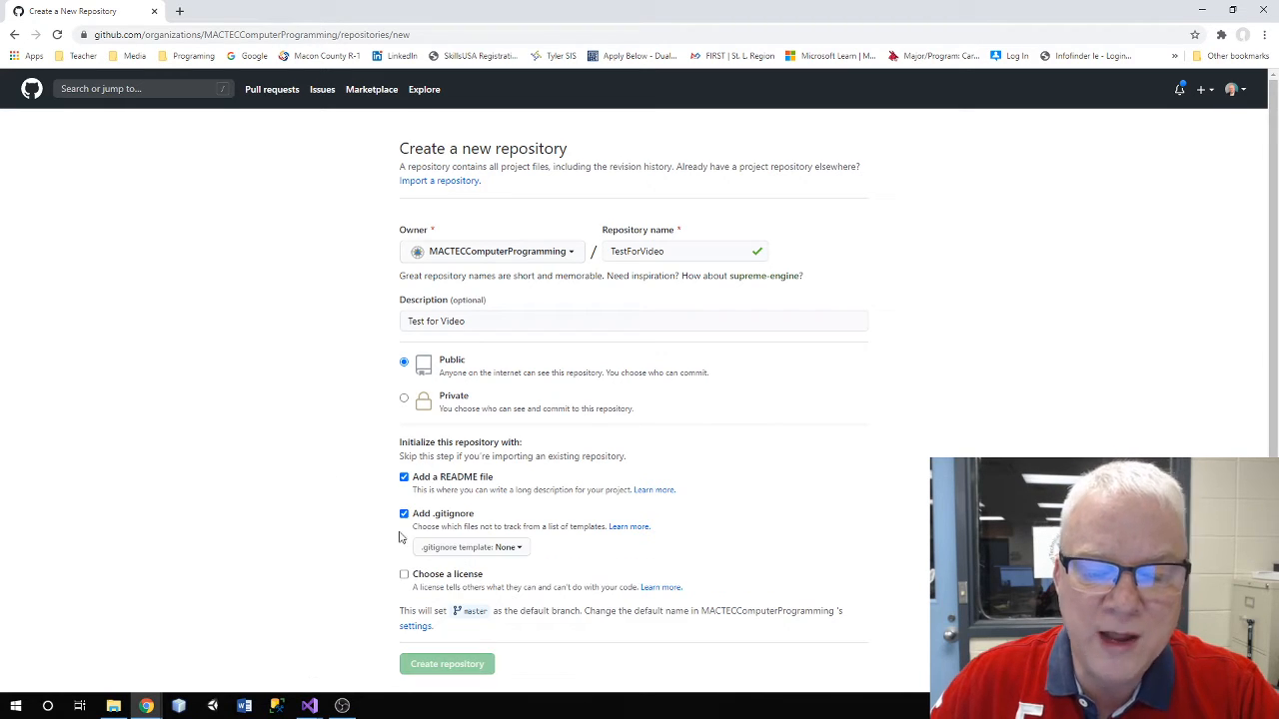
click(518, 549)
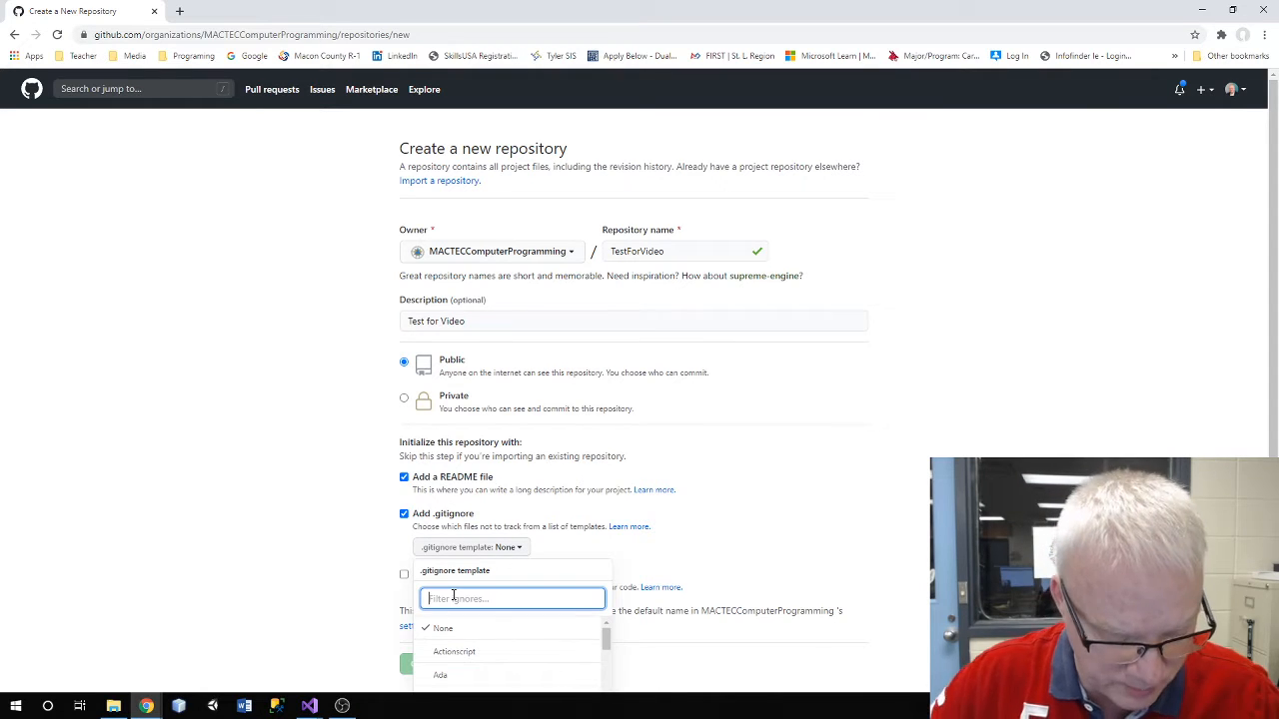
text(vi)
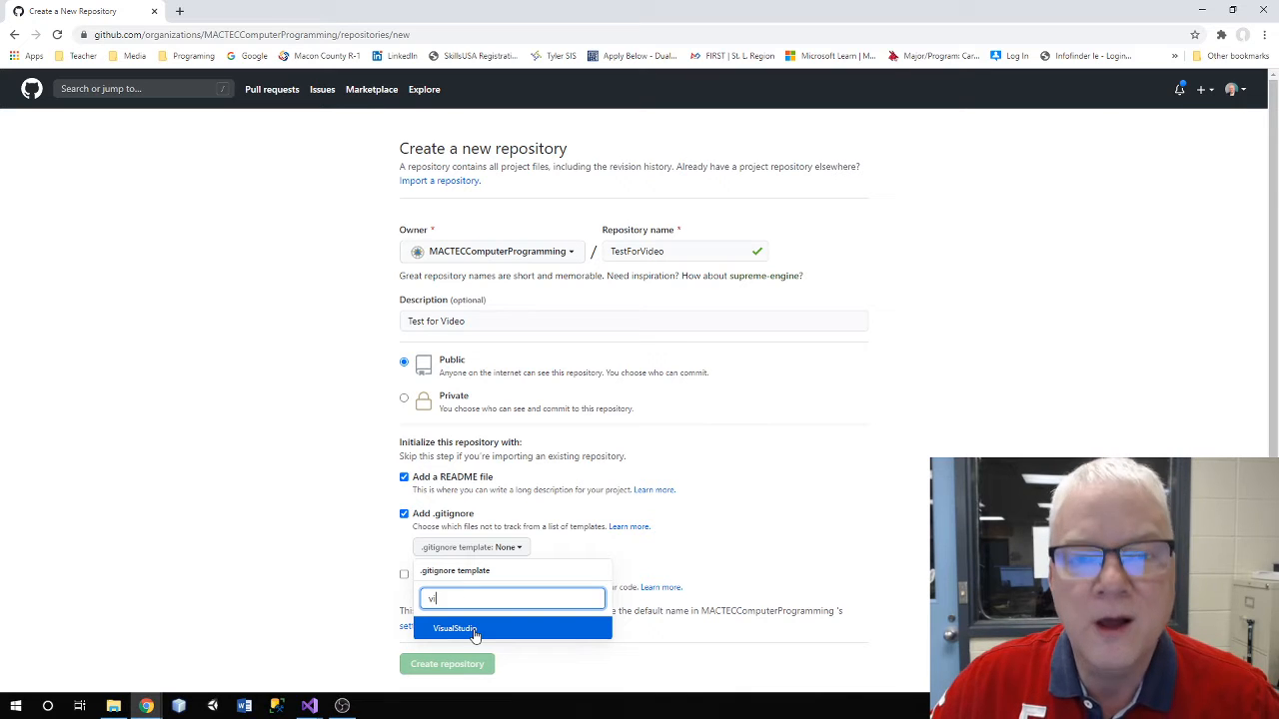
click(475, 632)
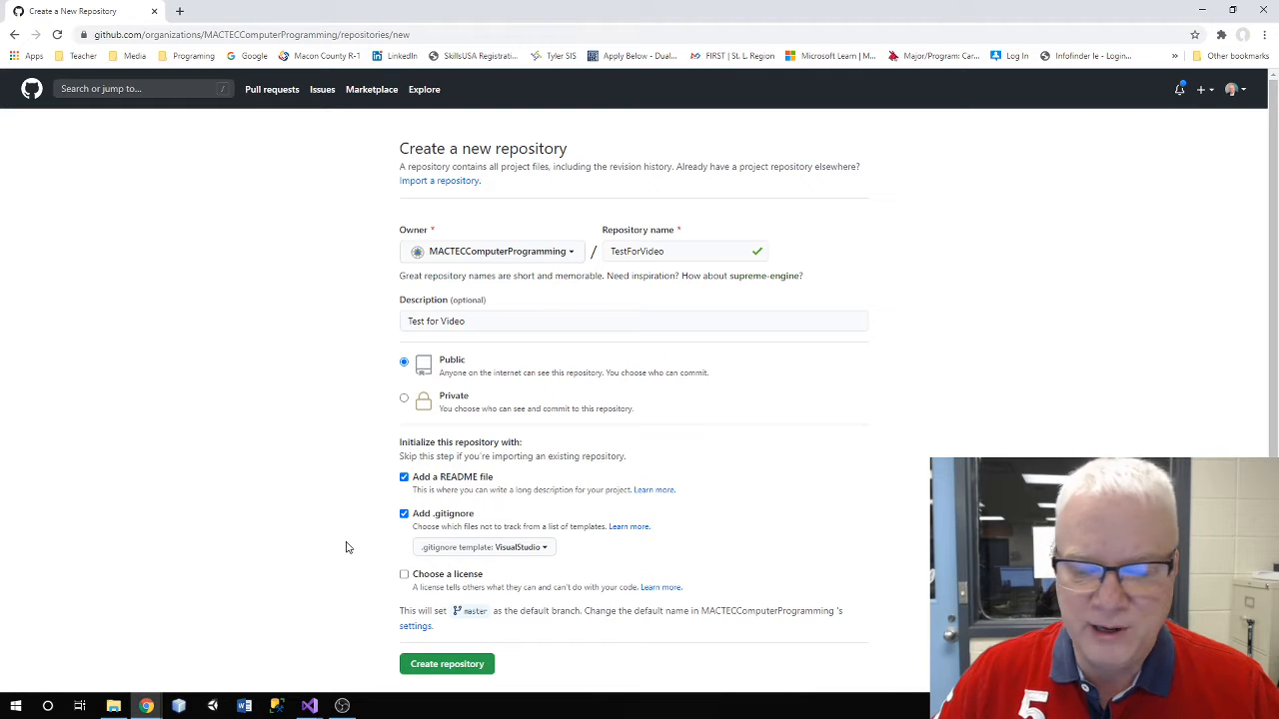
click(465, 667)
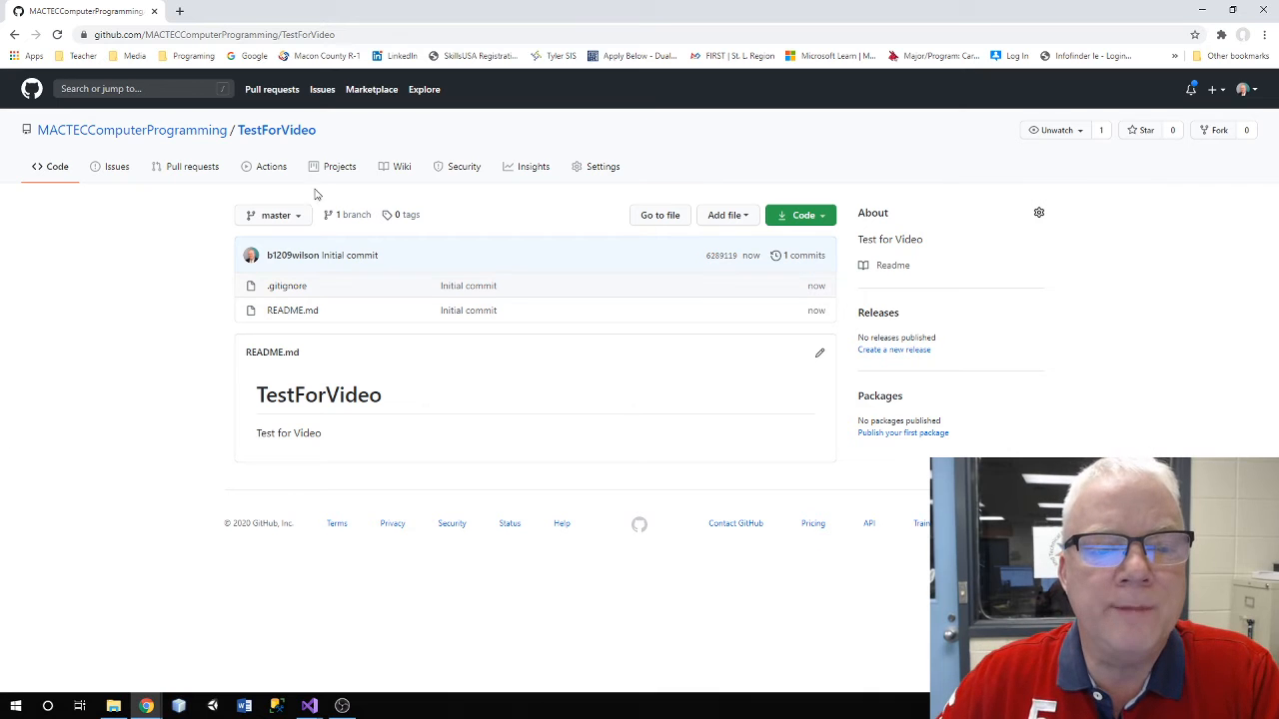
Create a branch named MrWilson from master in the branch dropdown
click(275, 215)
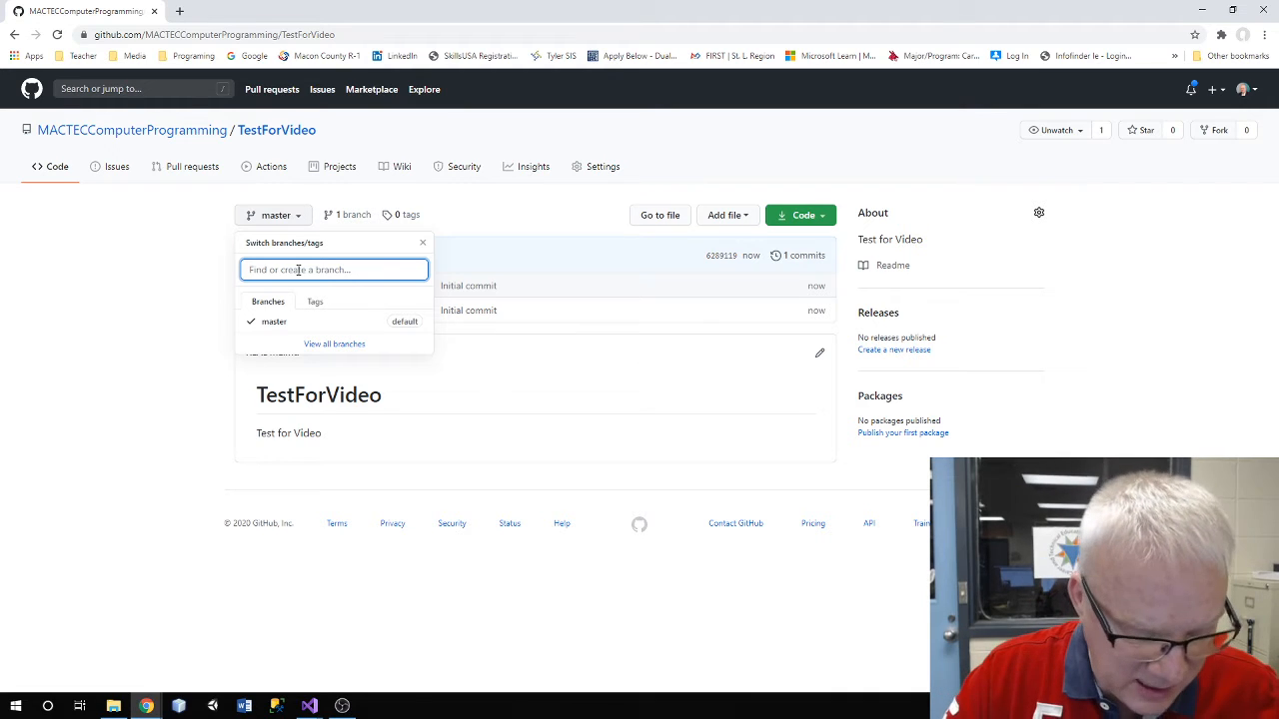
text(Mr)
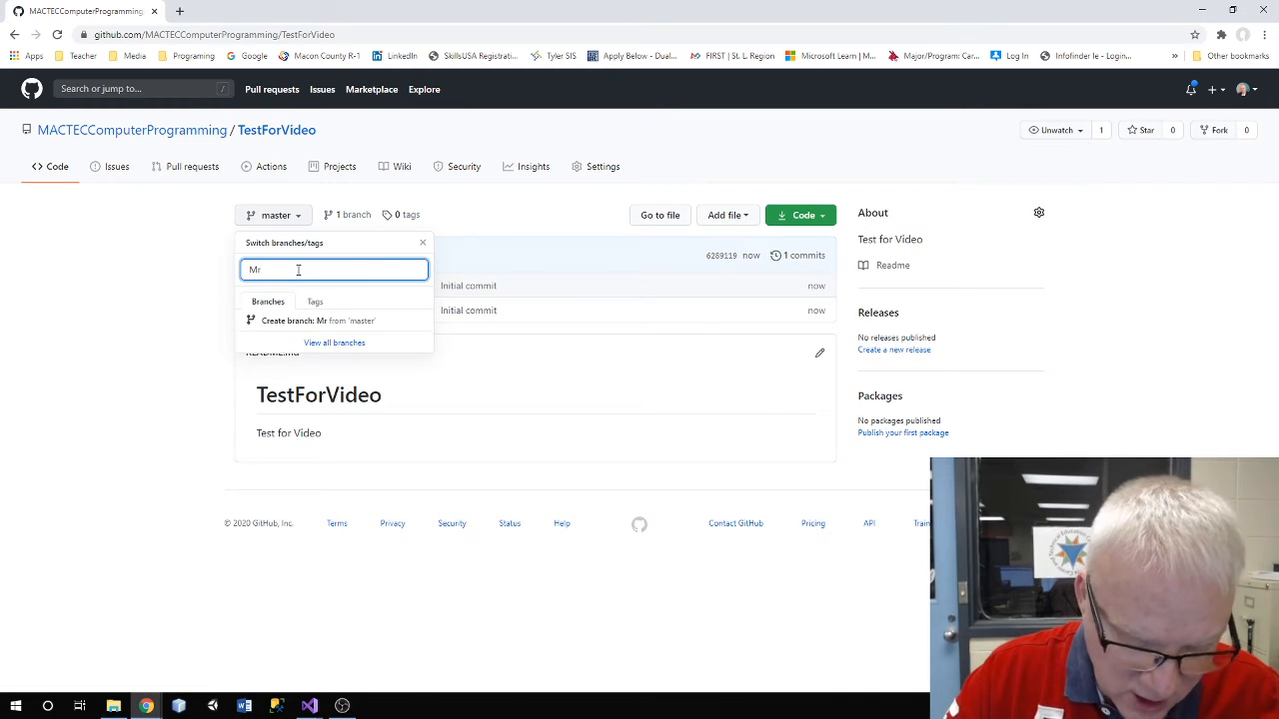
text(Wilson)
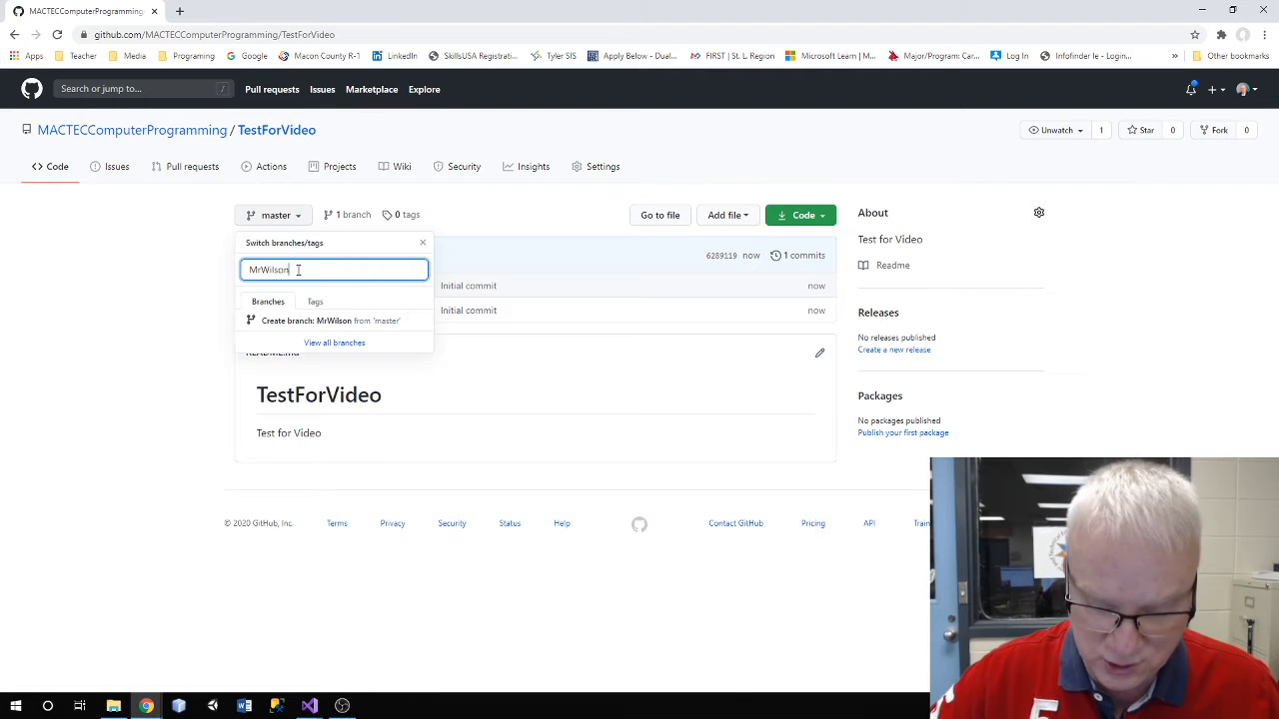
key(Return)
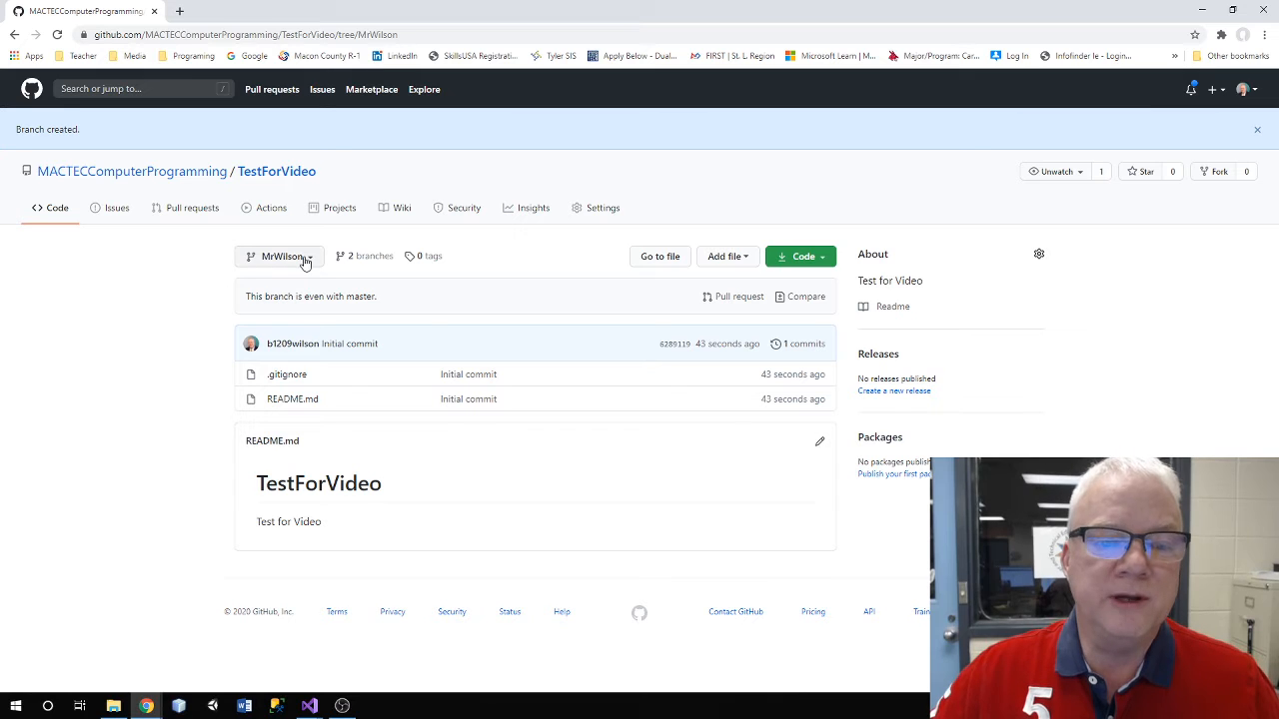
Send TestForVideo to GitHub Desktop through Code > Open with GitHub Desktop
click(303, 260)
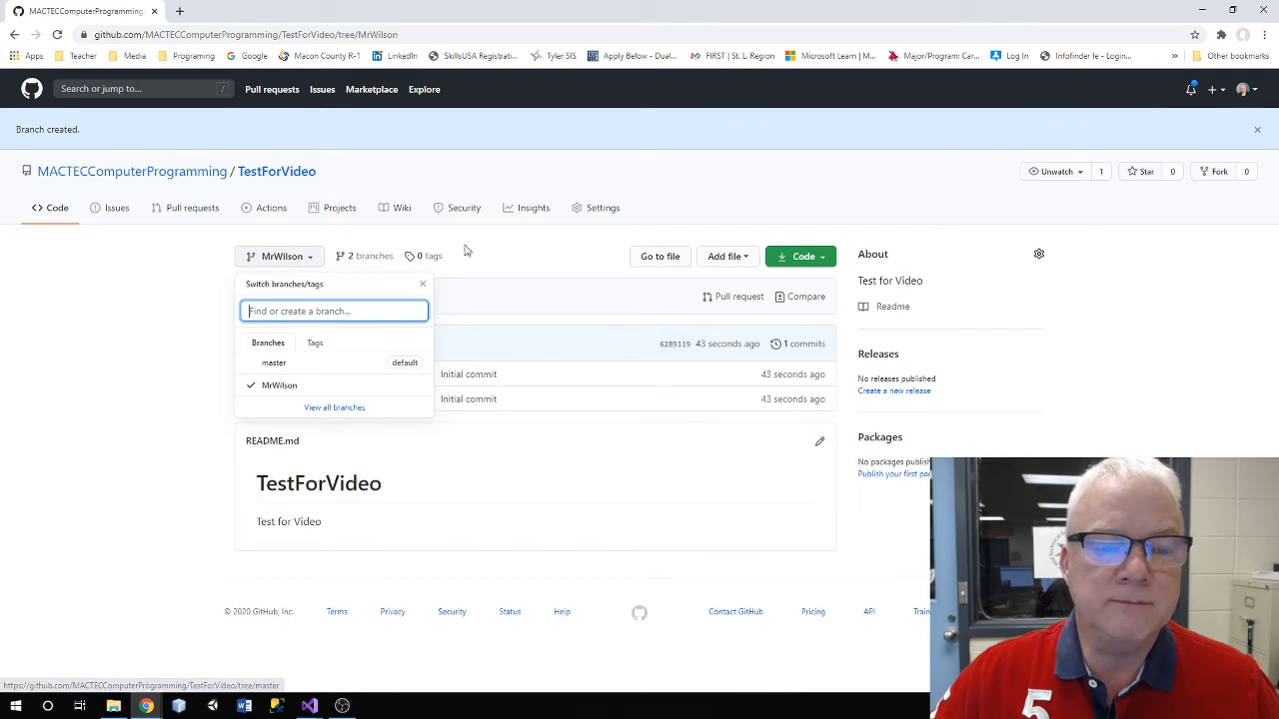
click(549, 258)
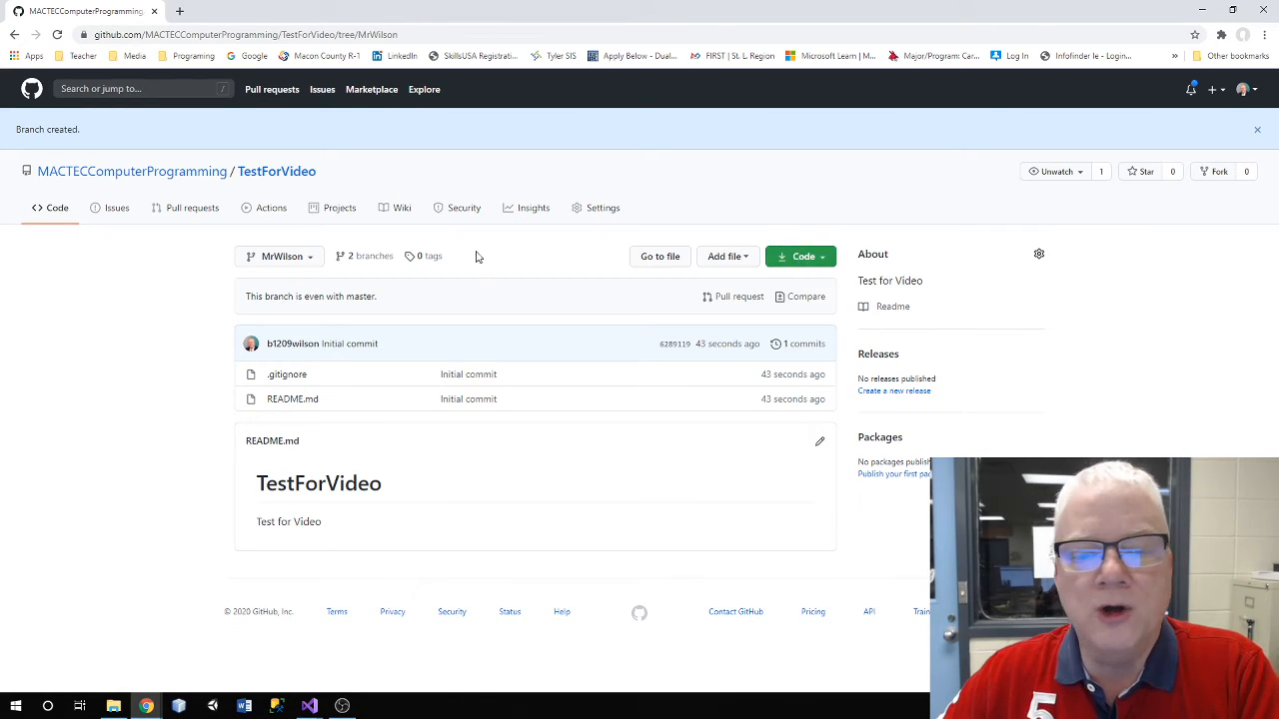
click(802, 259)
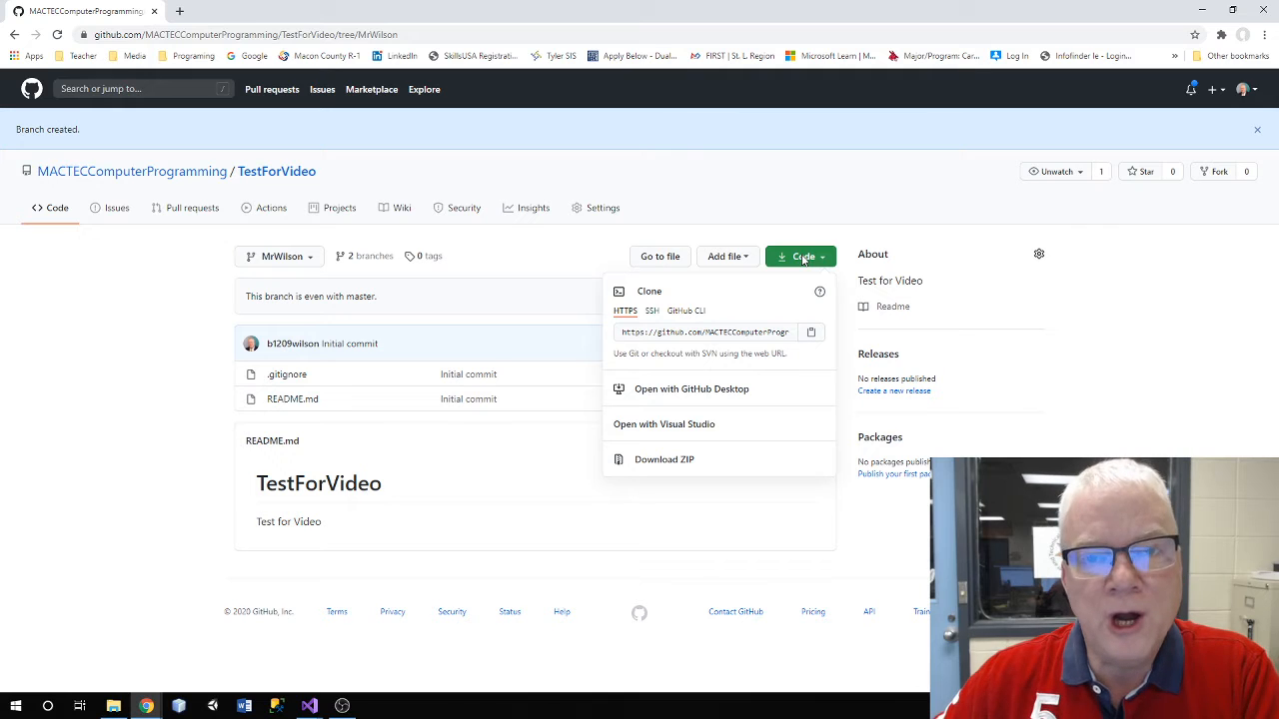
click(665, 392)
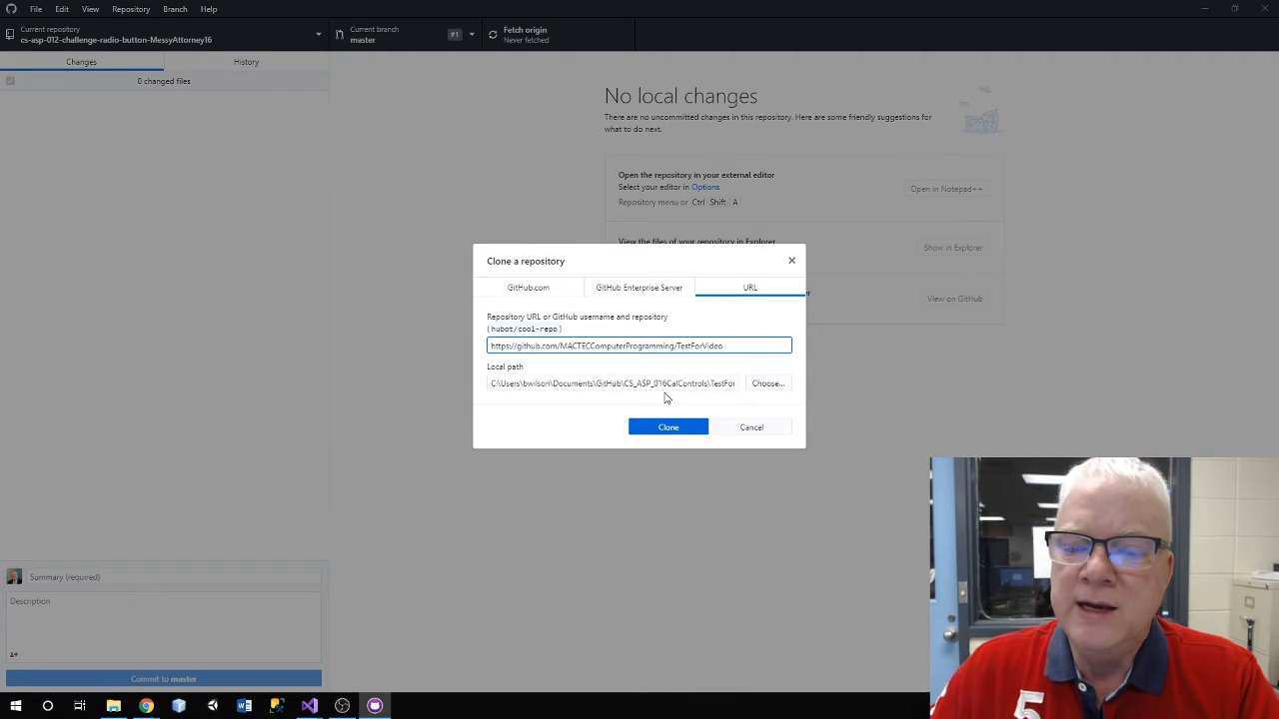
Clone TestForVideo into the Documents\GitHub folder
click(772, 388)
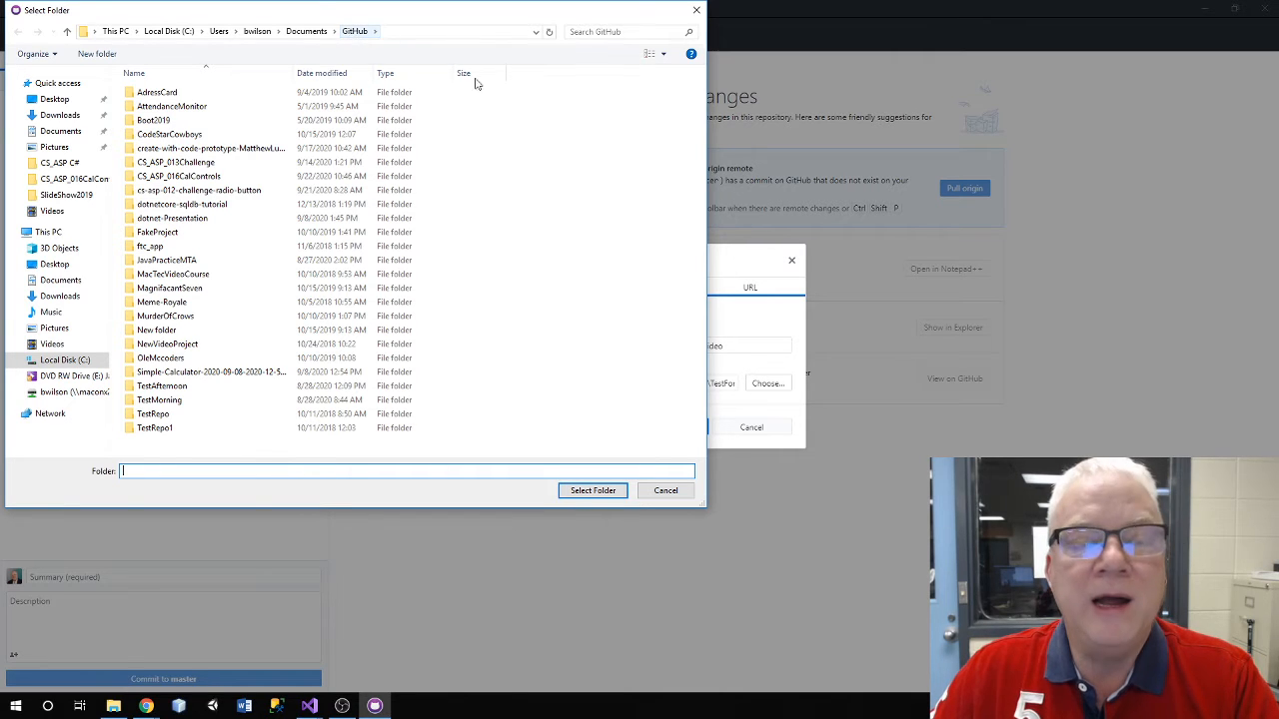
click(594, 493)
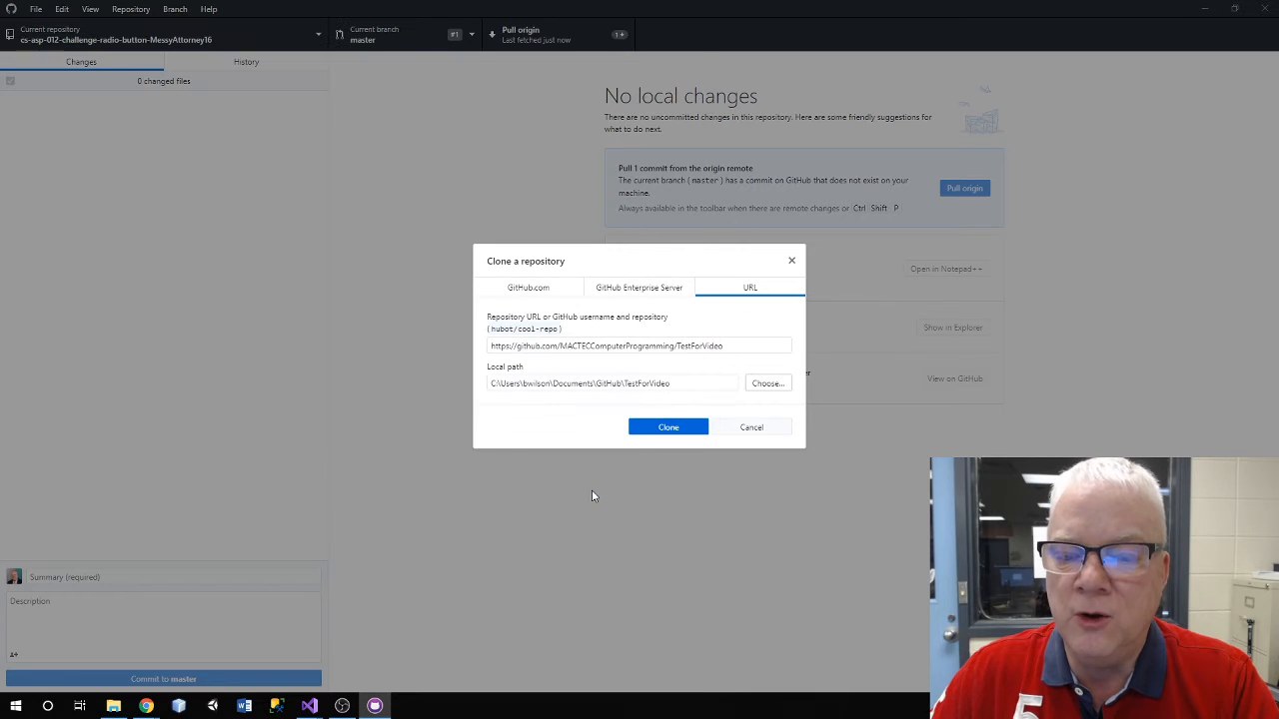
click(667, 428)
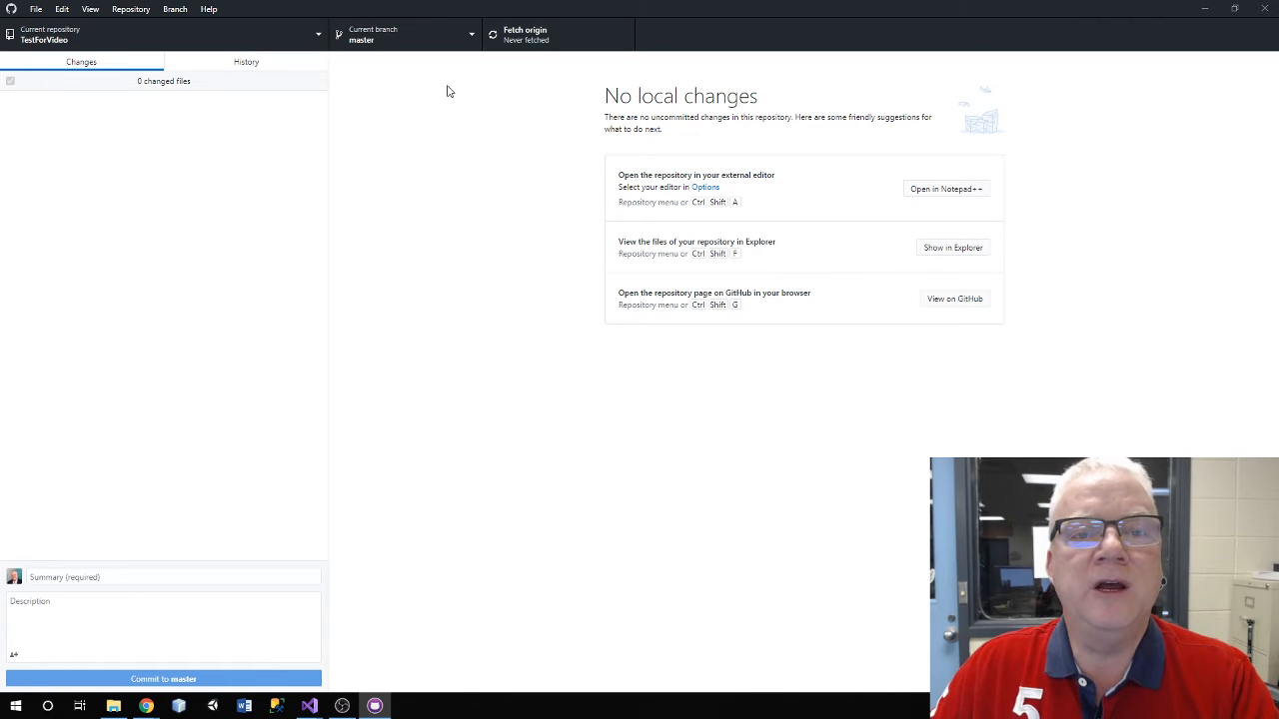
Check out origin/MrWilson in the local clone and minimize GitHub Desktop
click(418, 38)
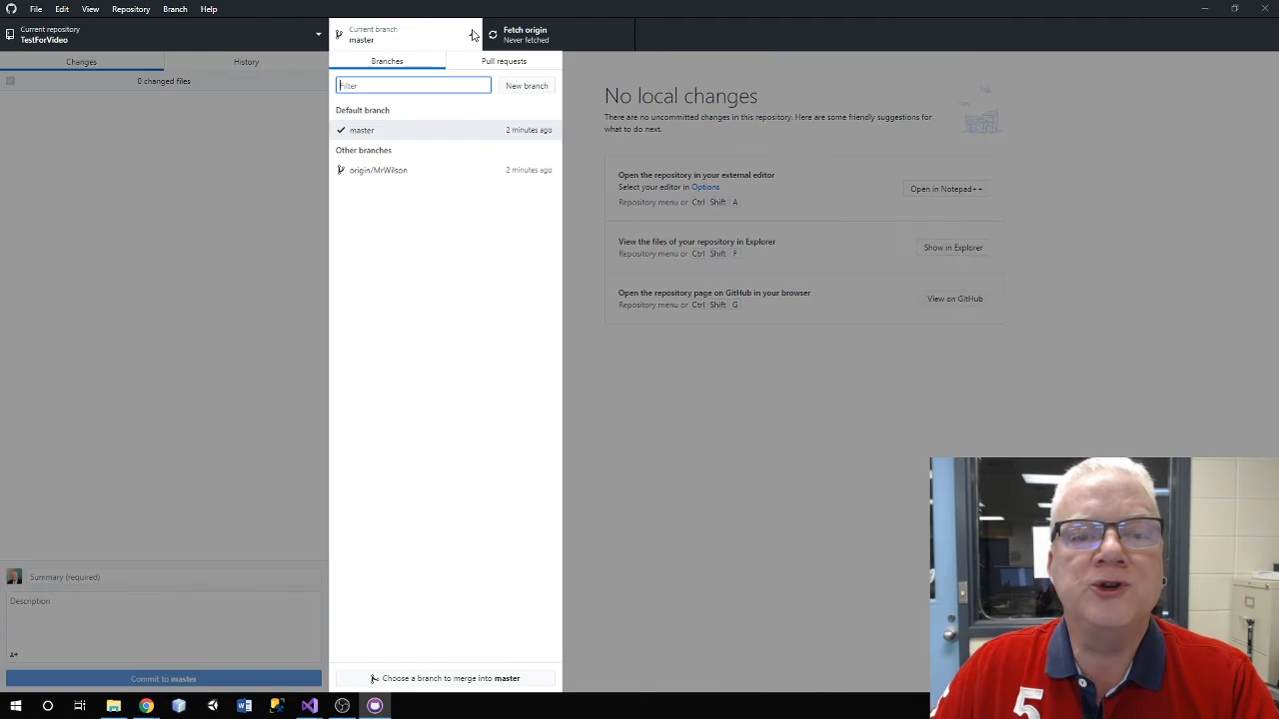
click(406, 171)
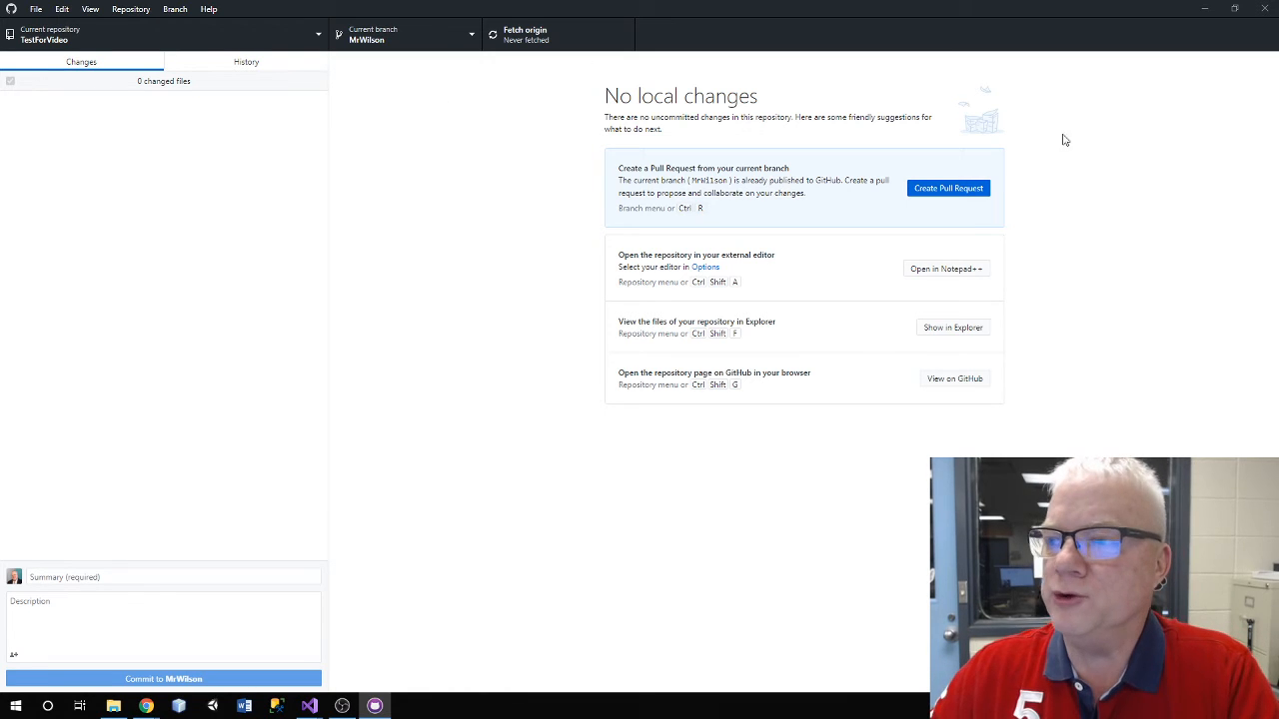
click(1205, 9)
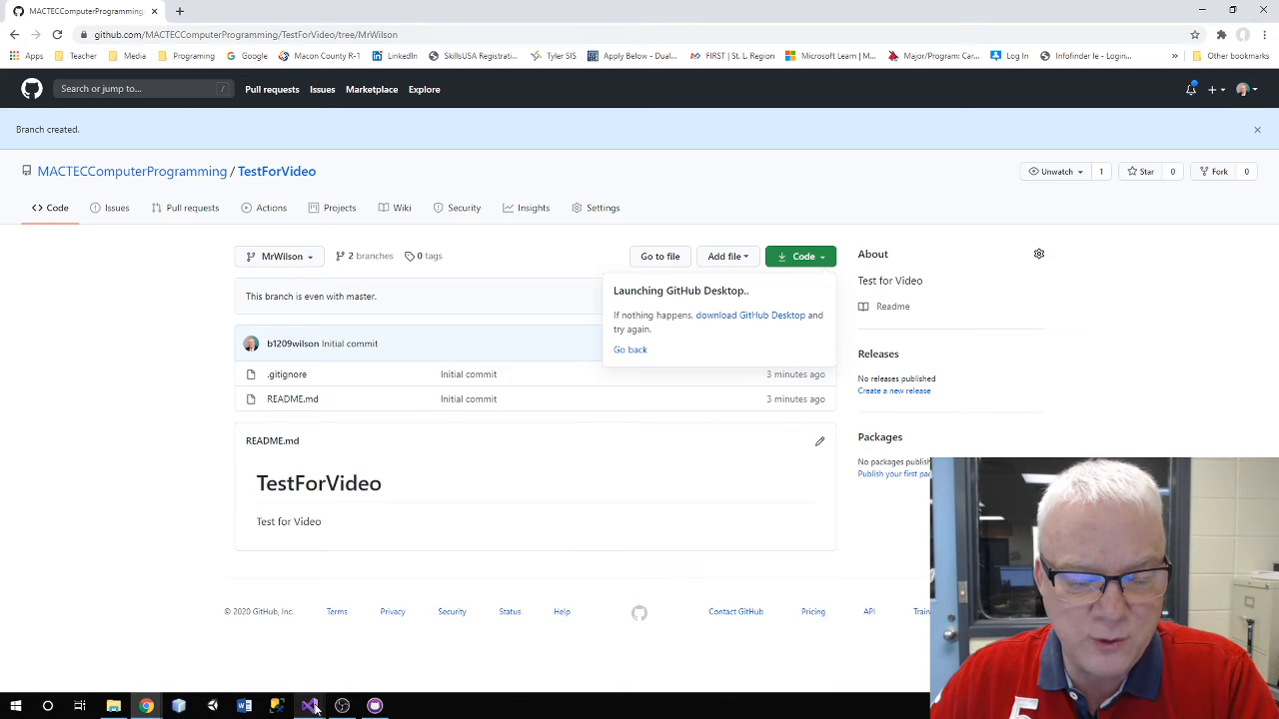
Launch Visual Studio 2019 from the Start menu's app list
click(16, 705)
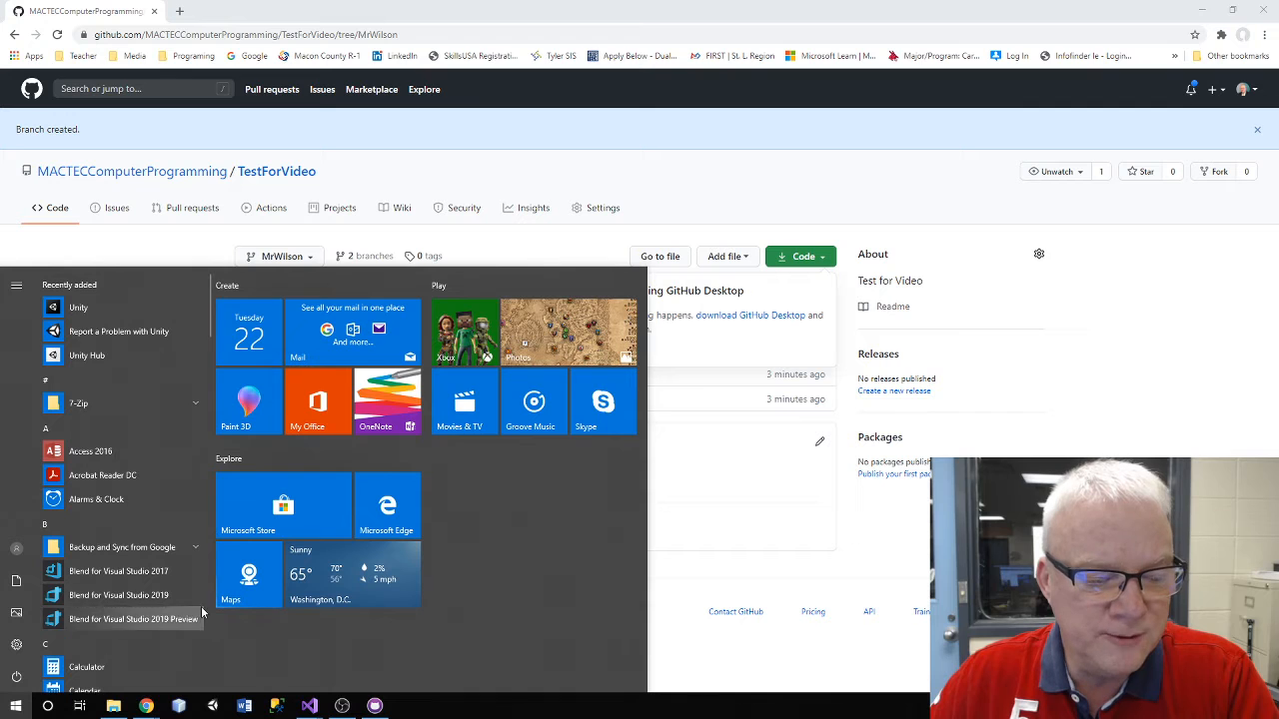
scroll(196, 603, down, 3)
scroll(194, 600, down, 15)
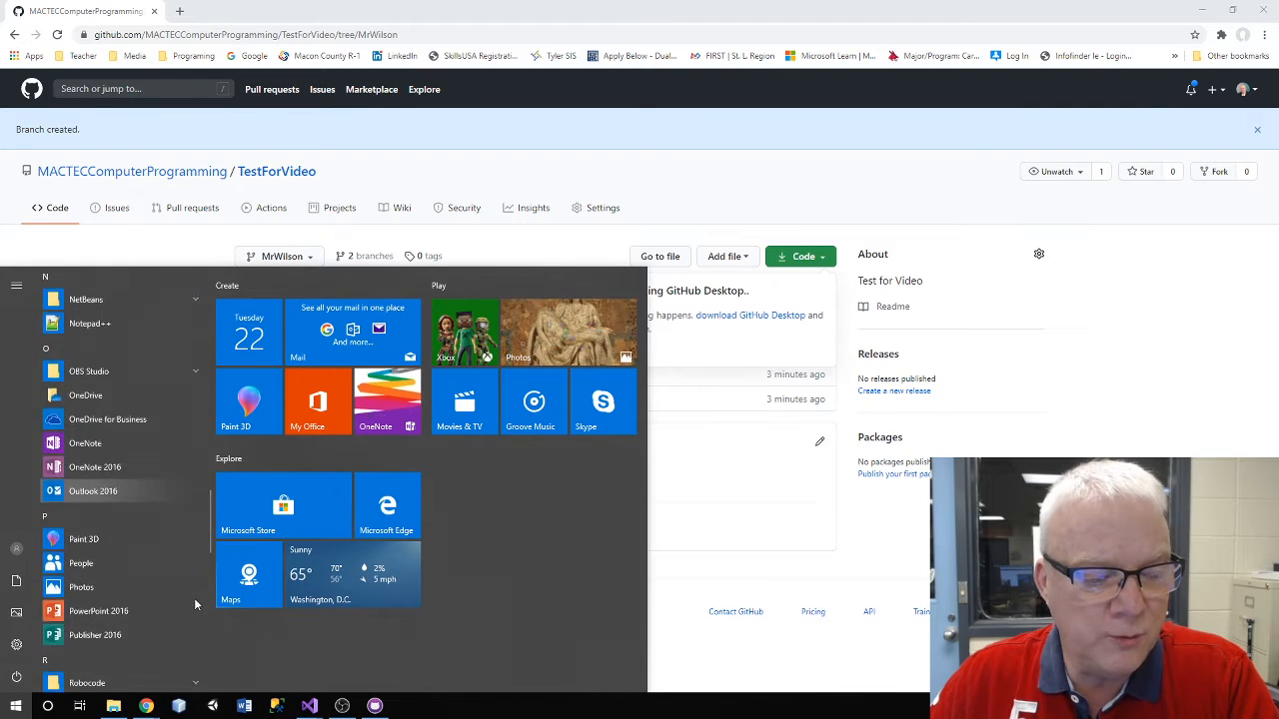
scroll(186, 595, down, 4)
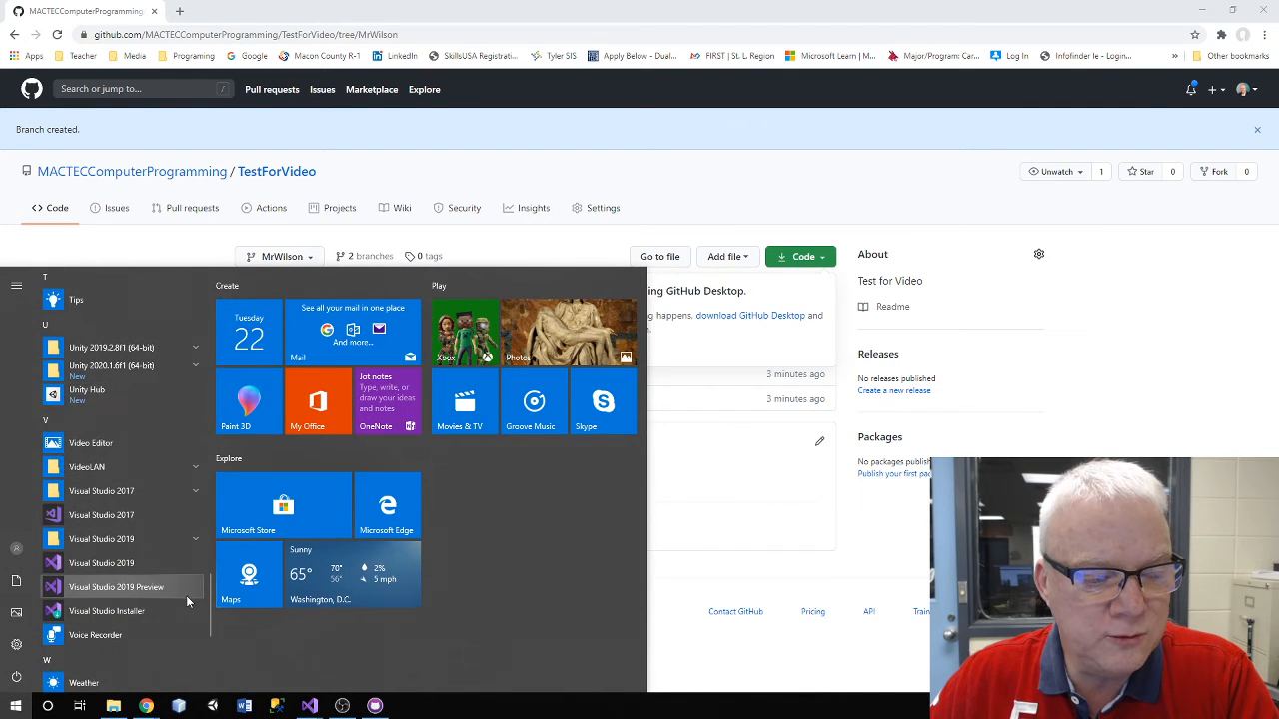
click(157, 566)
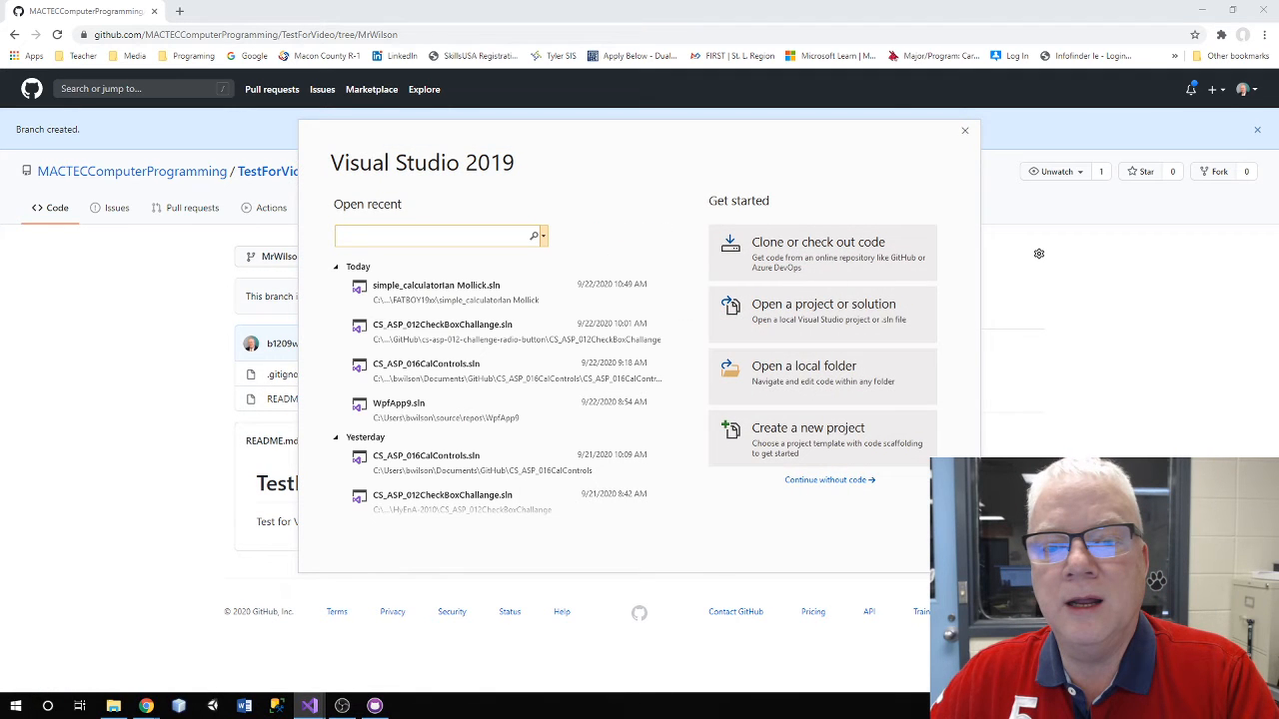
Start a new project from the WPF App (.NET Core) template
click(795, 440)
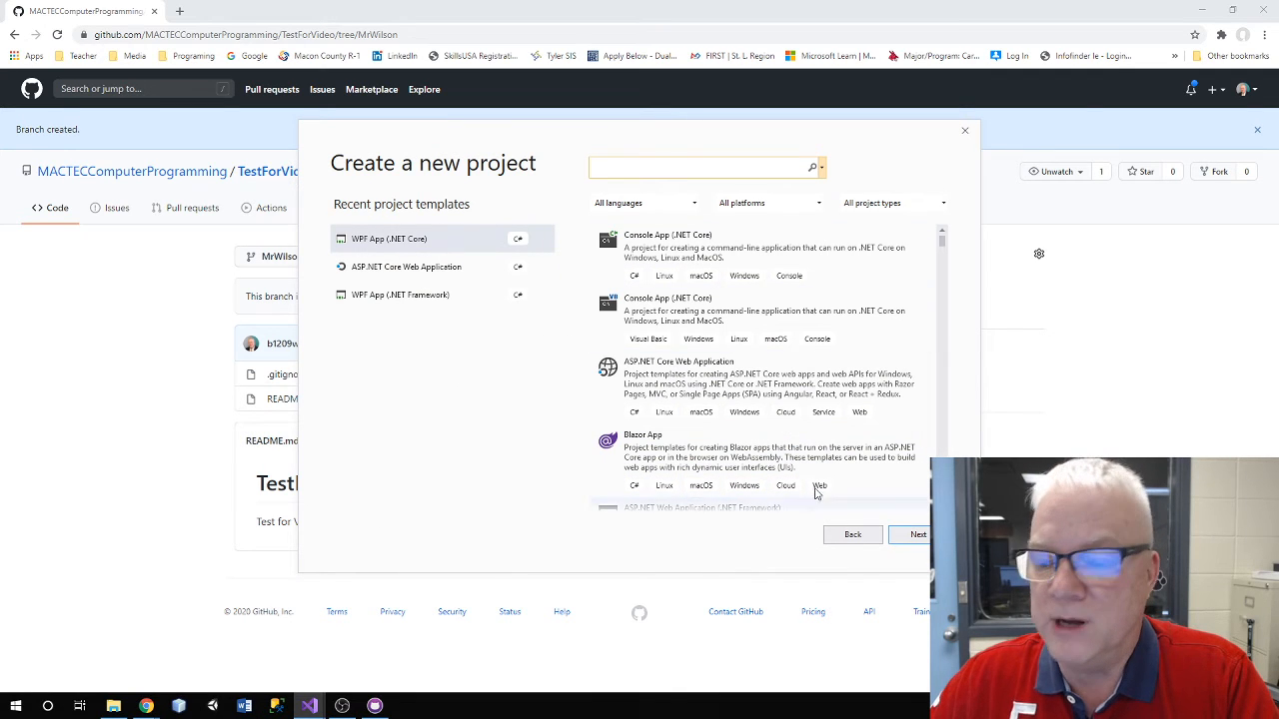
click(911, 537)
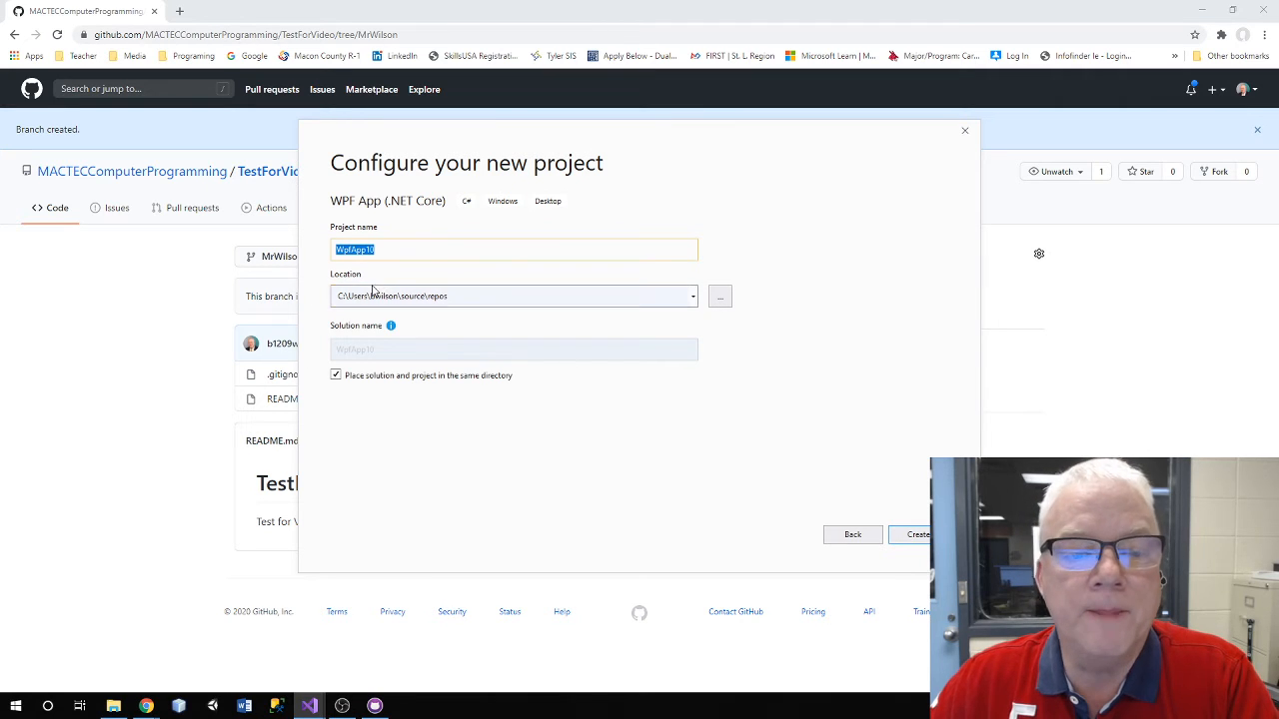
Set the WpfApp1 location to Documents\GitHub\TestForVideo and create the project
click(720, 300)
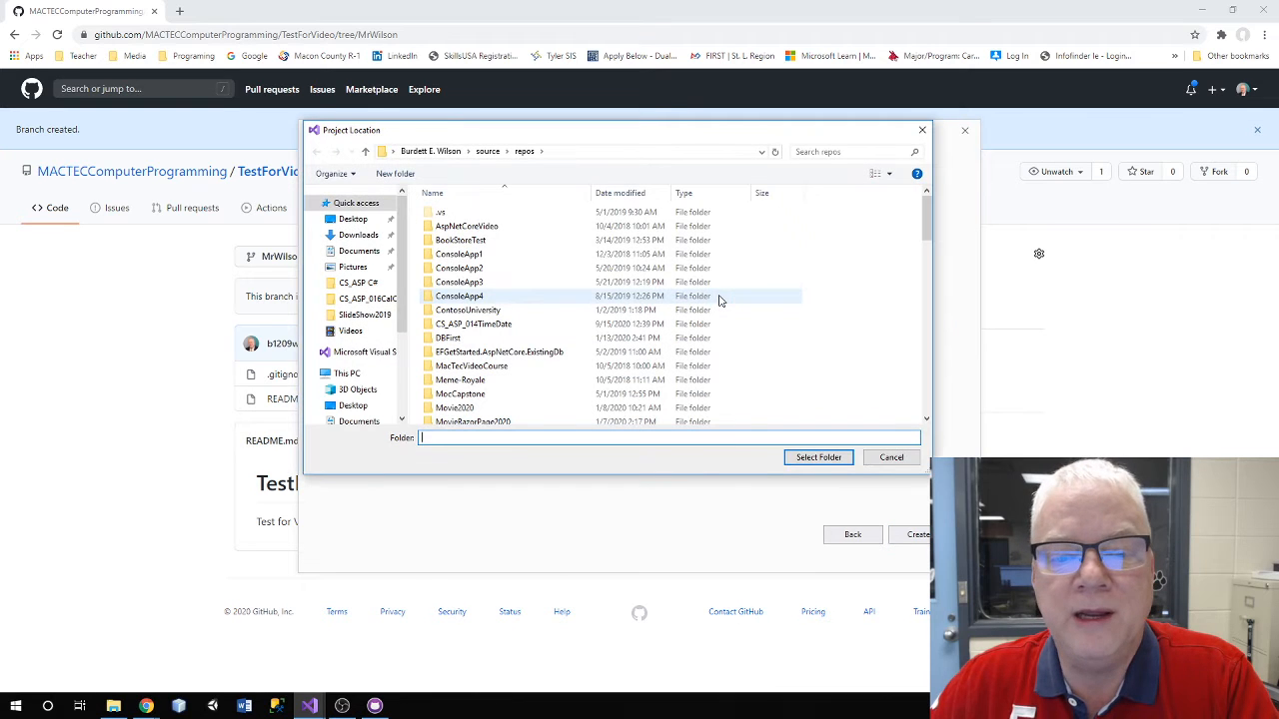
click(349, 254)
click(471, 243)
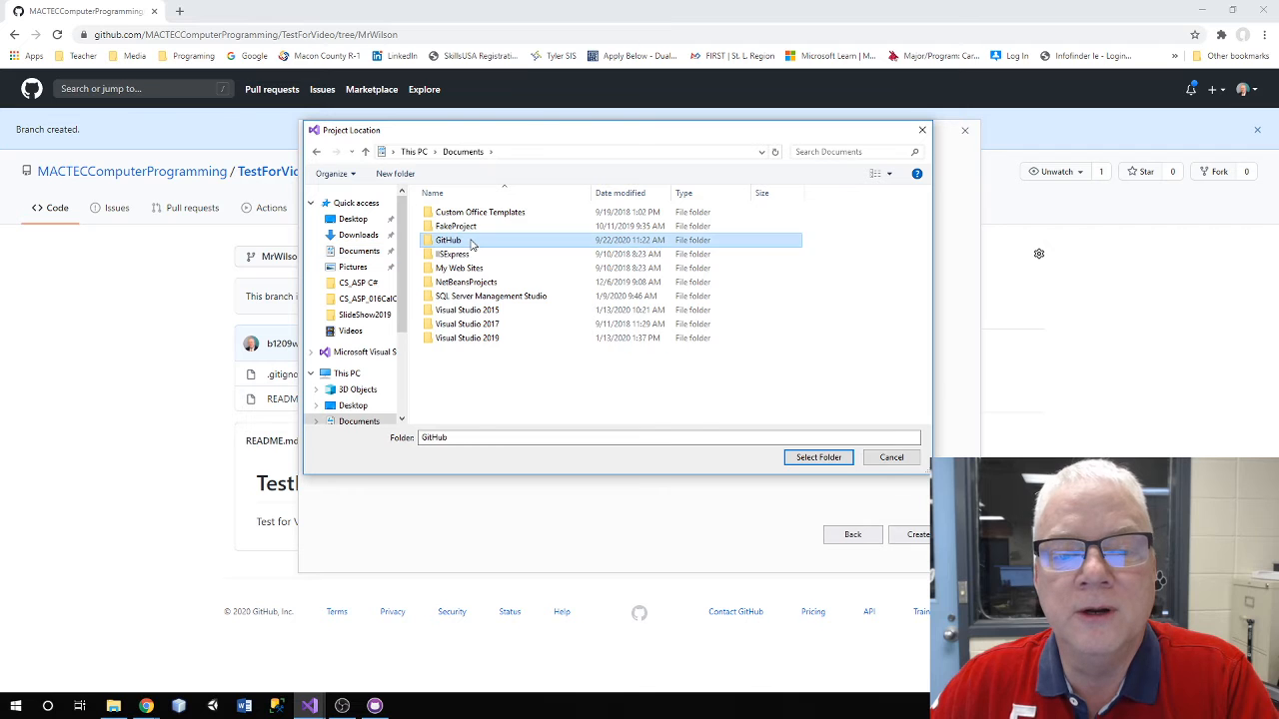
double_click(471, 243)
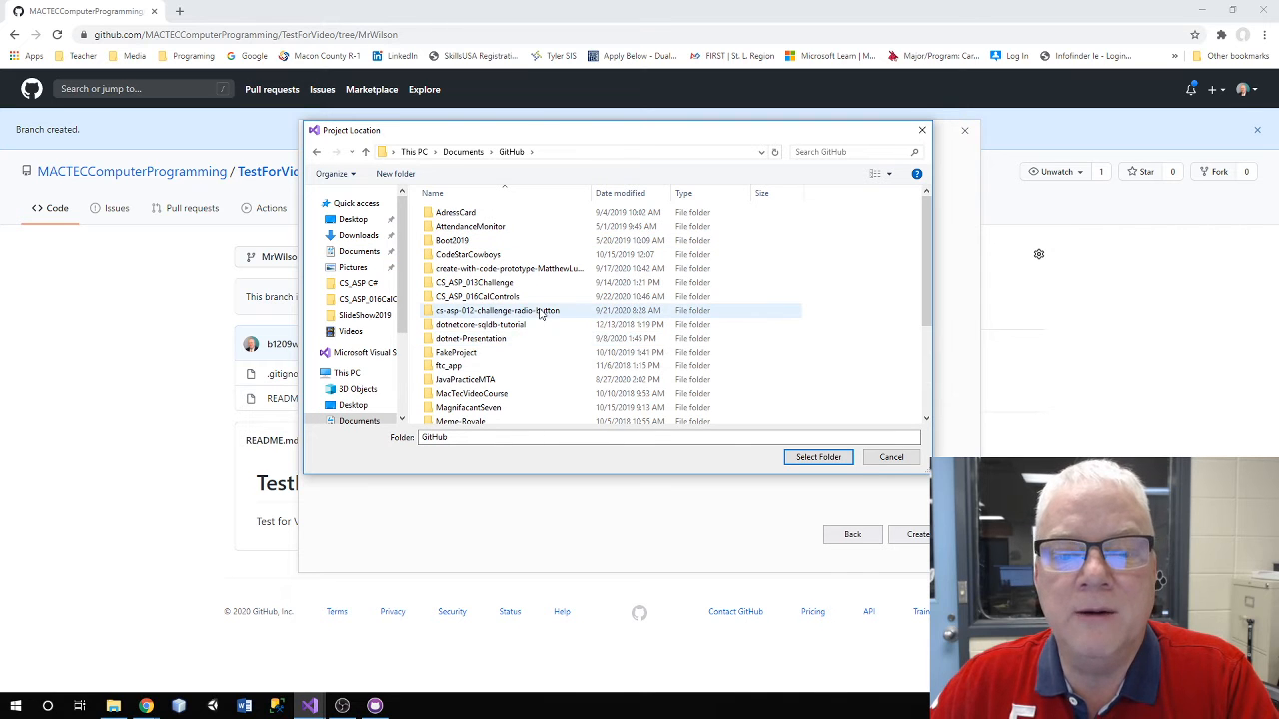
scroll(541, 312, down, 3)
scroll(541, 312, down, 1)
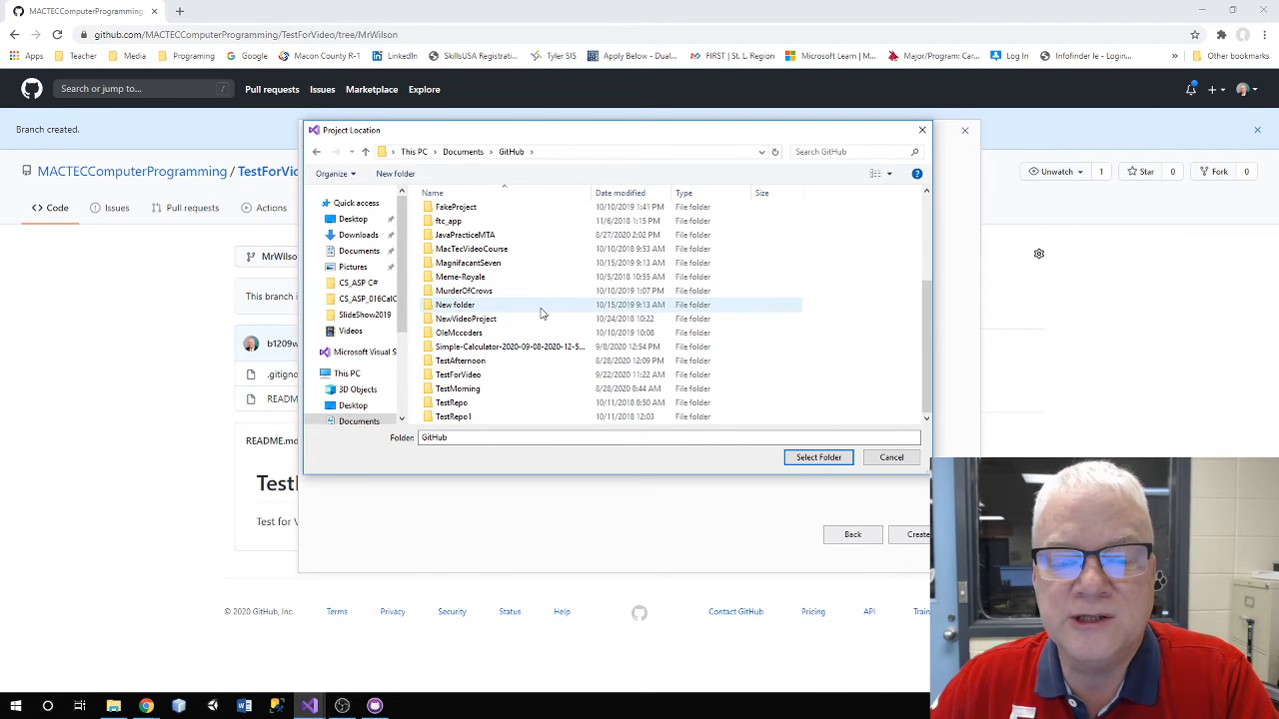
click(506, 380)
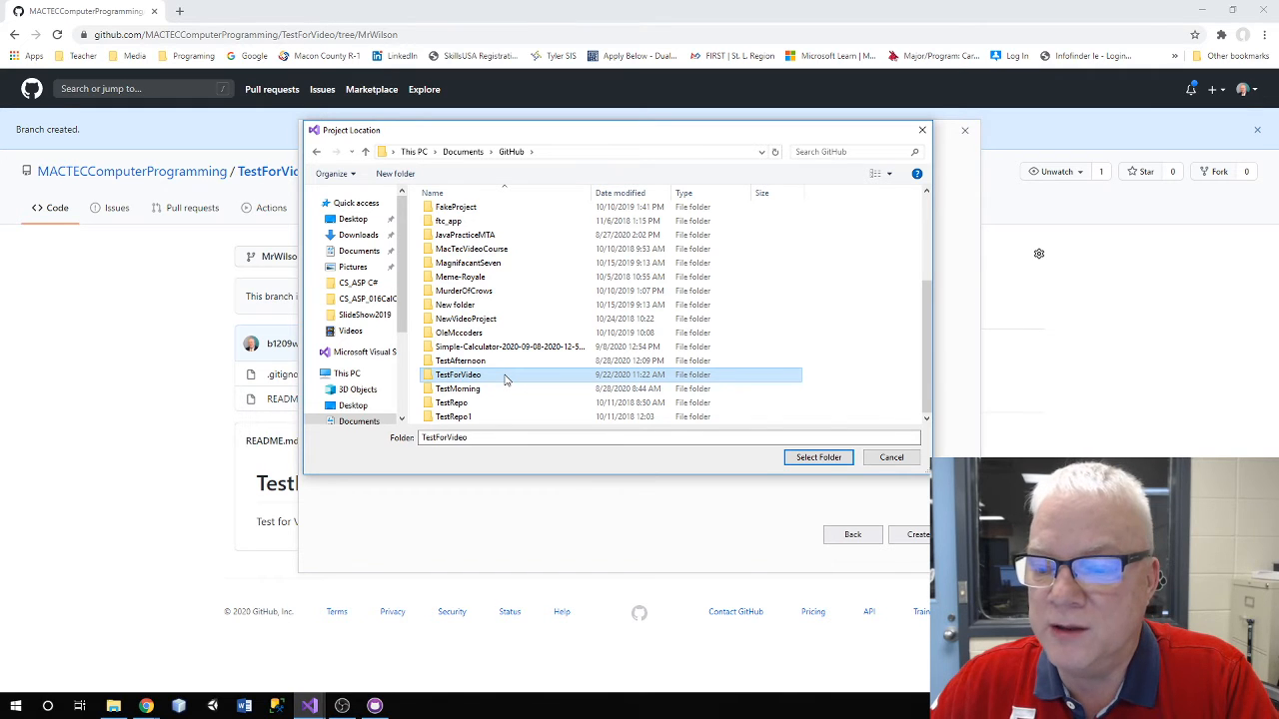
click(837, 458)
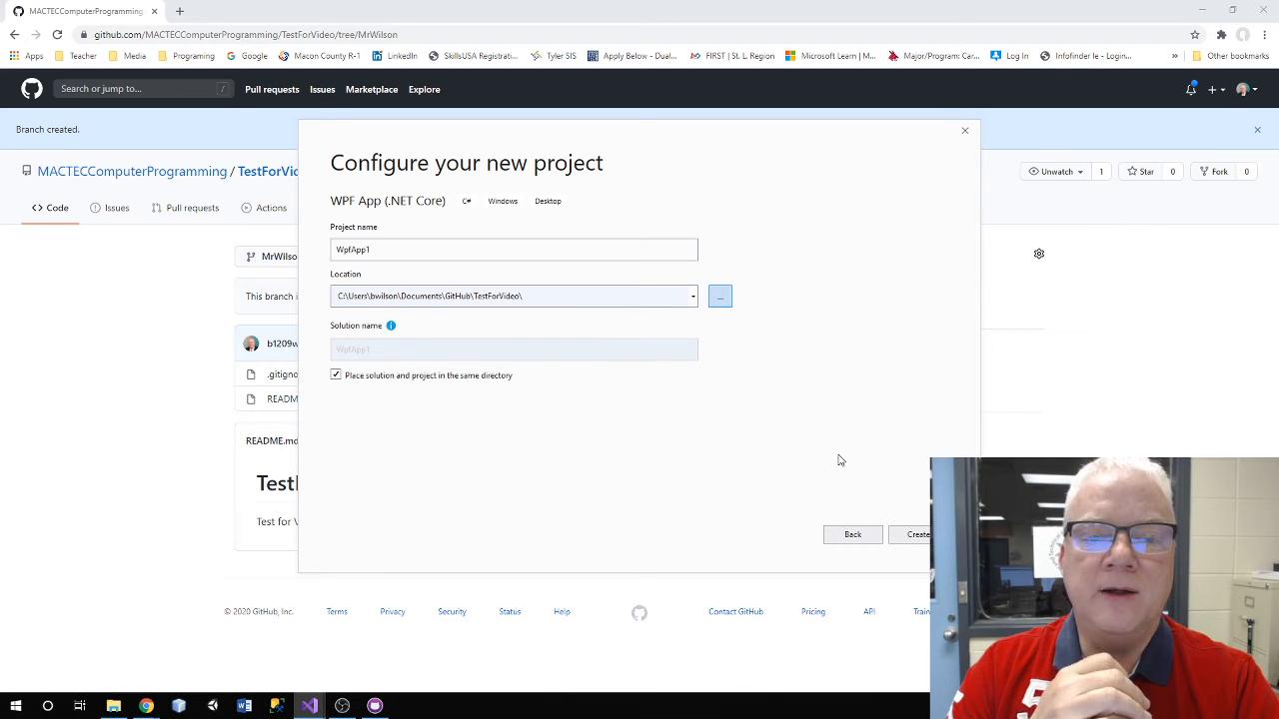
click(919, 537)
click(927, 539)
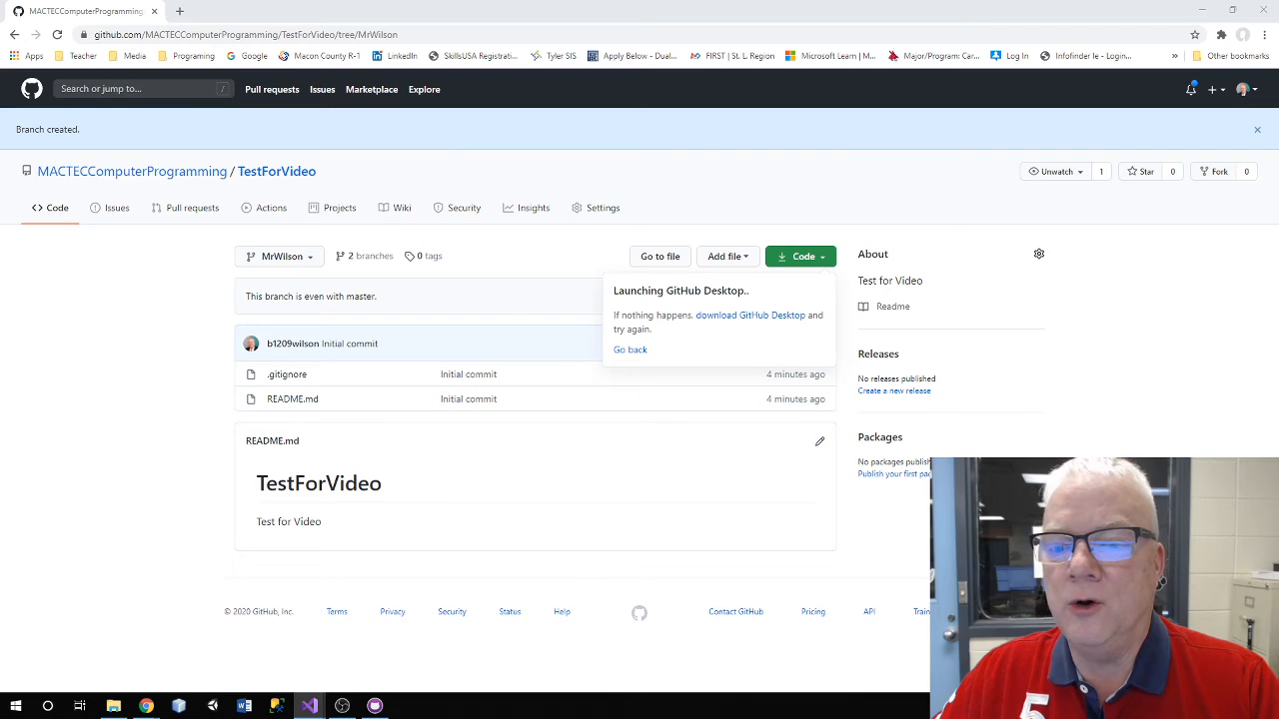
Bring GitHub Desktop forward to see the 7 new WpfApp1 files listed as changes
click(372, 707)
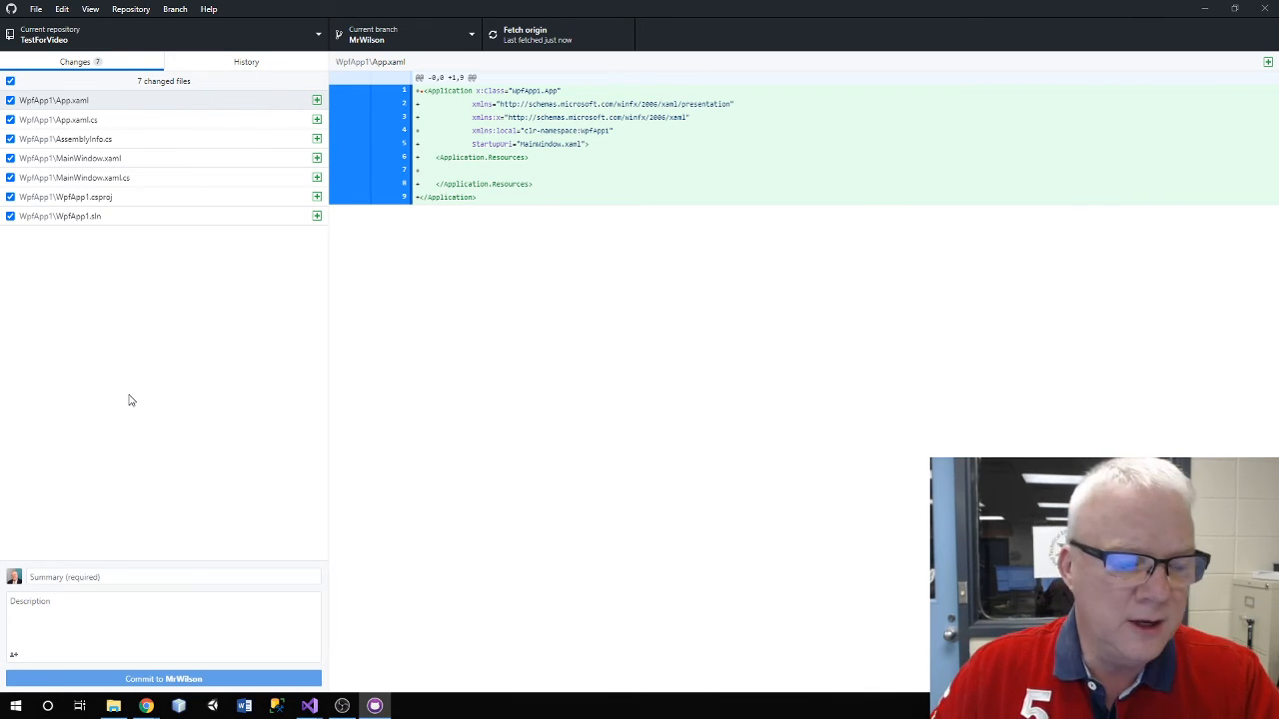
Enter the summary 'First Commit' and commit the WpfApp1 files to the MrWilson branch
click(91, 576)
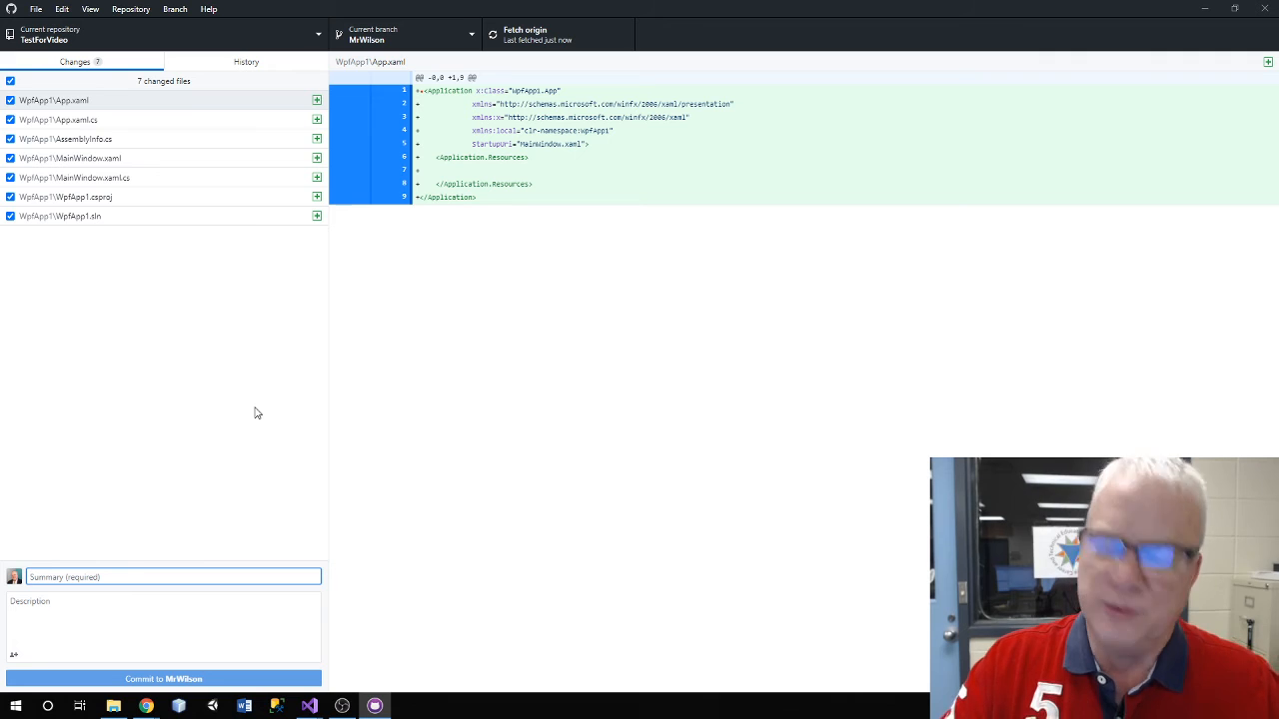
text(First)
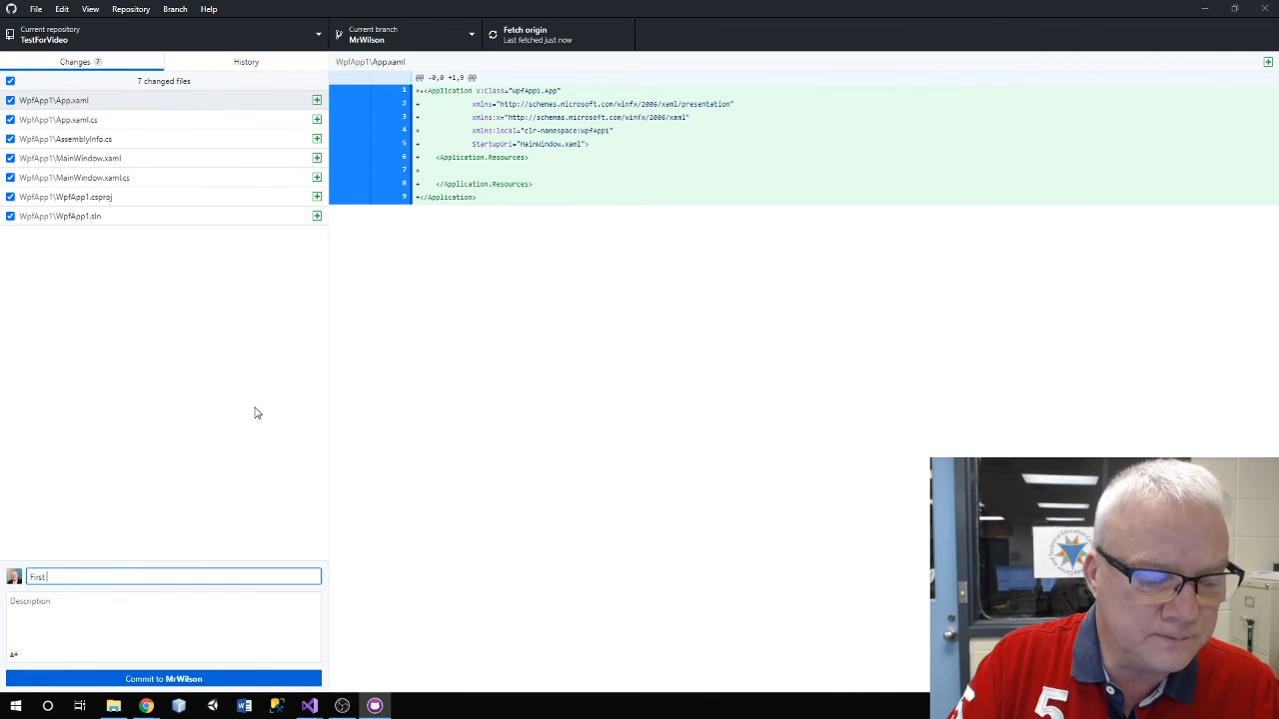
text( Co)
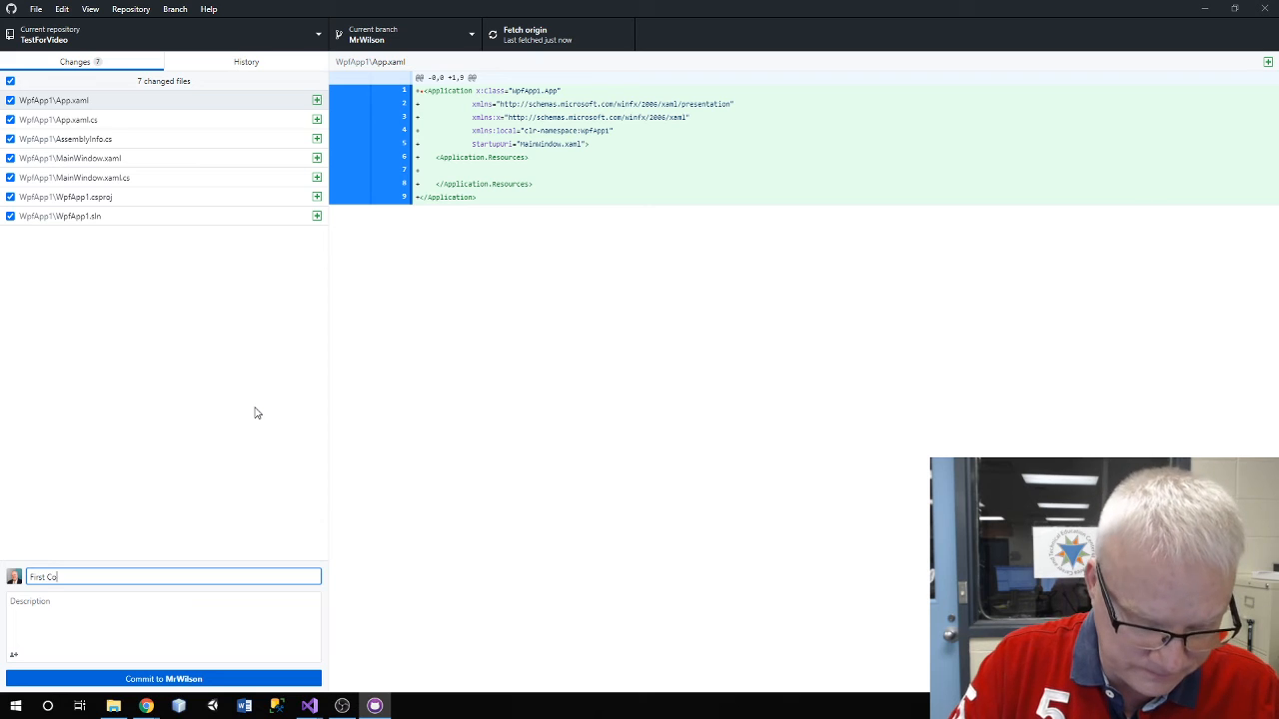
text(mm)
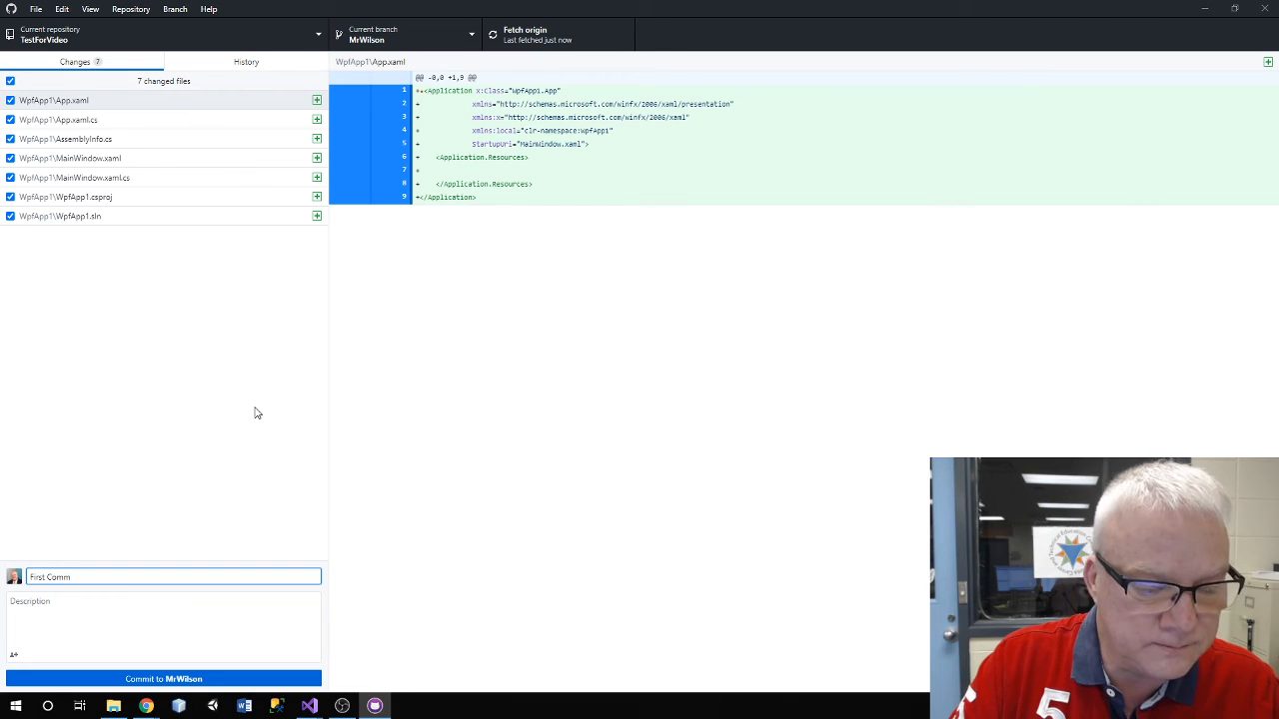
text(it)
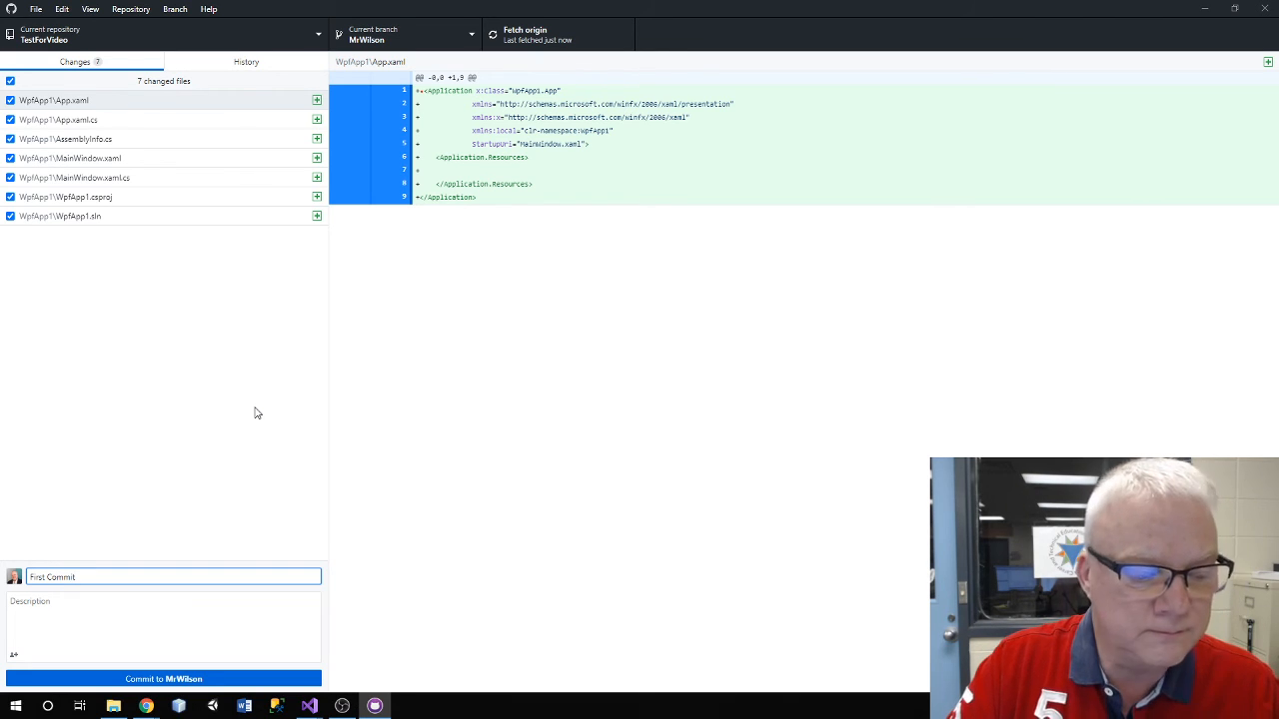
click(50, 610)
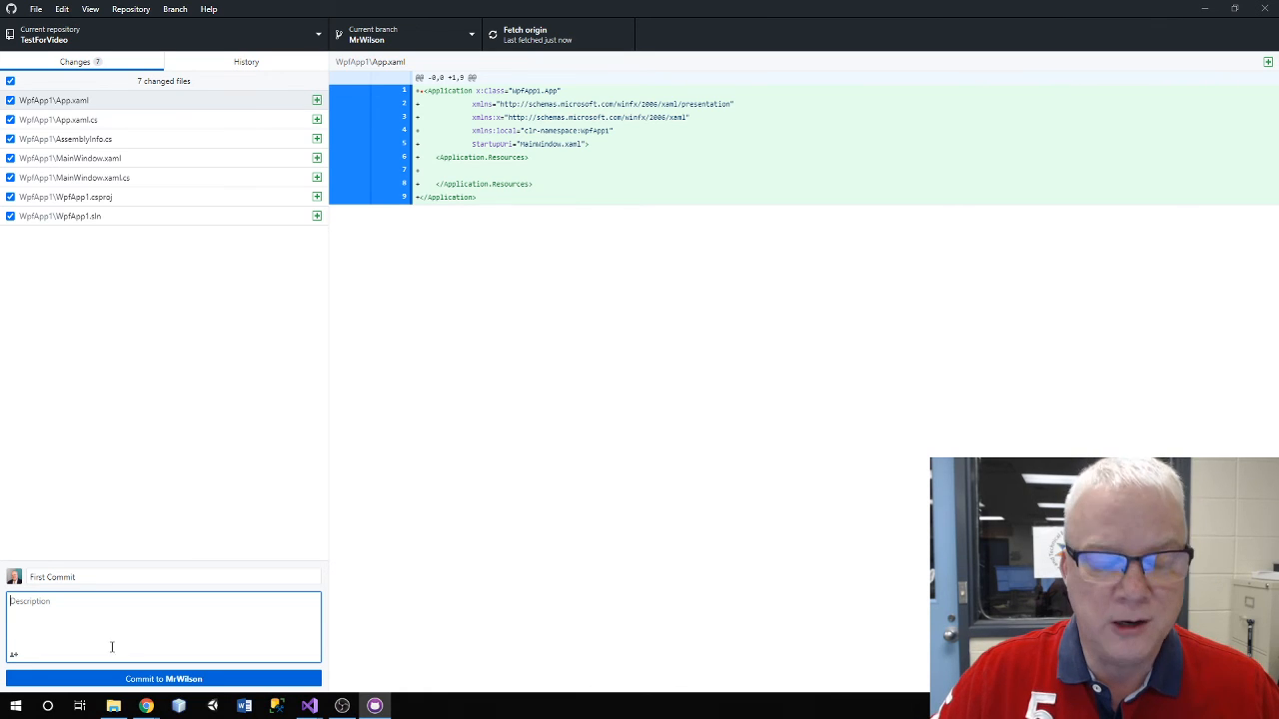
click(183, 680)
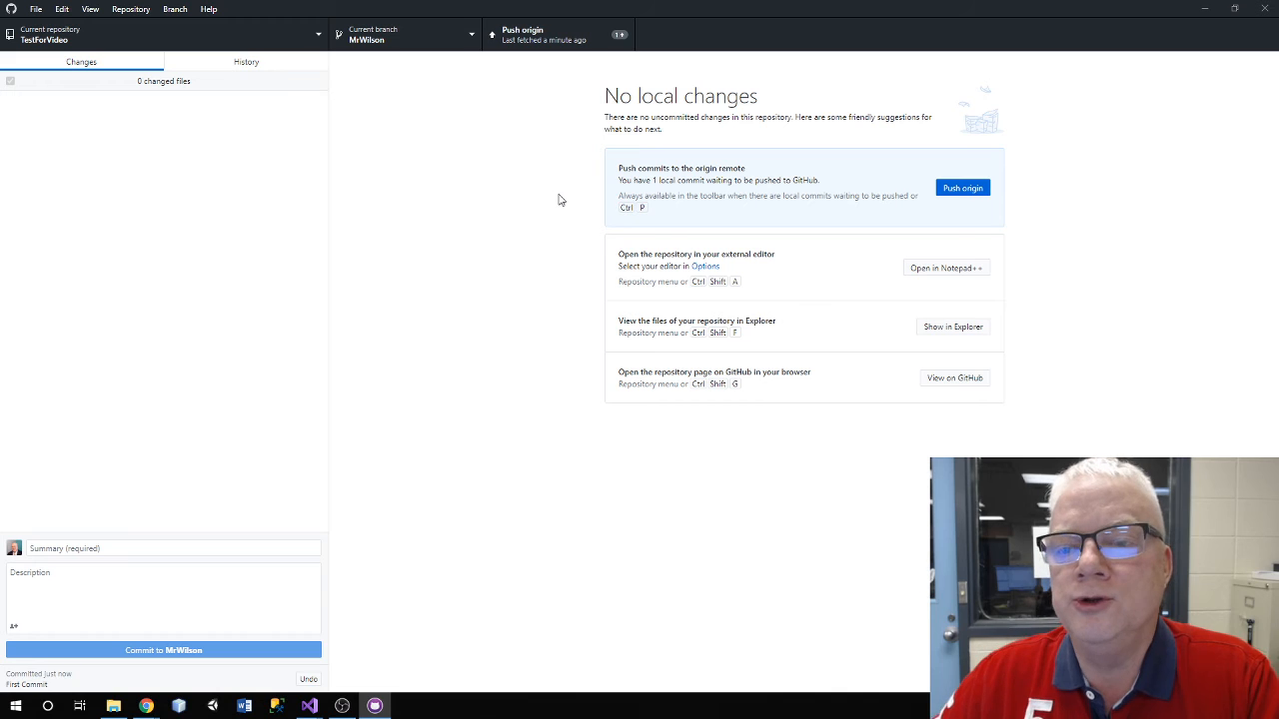
Push the 'First Commit' commit to origin and view the TestForVideo repository on GitHub
click(977, 190)
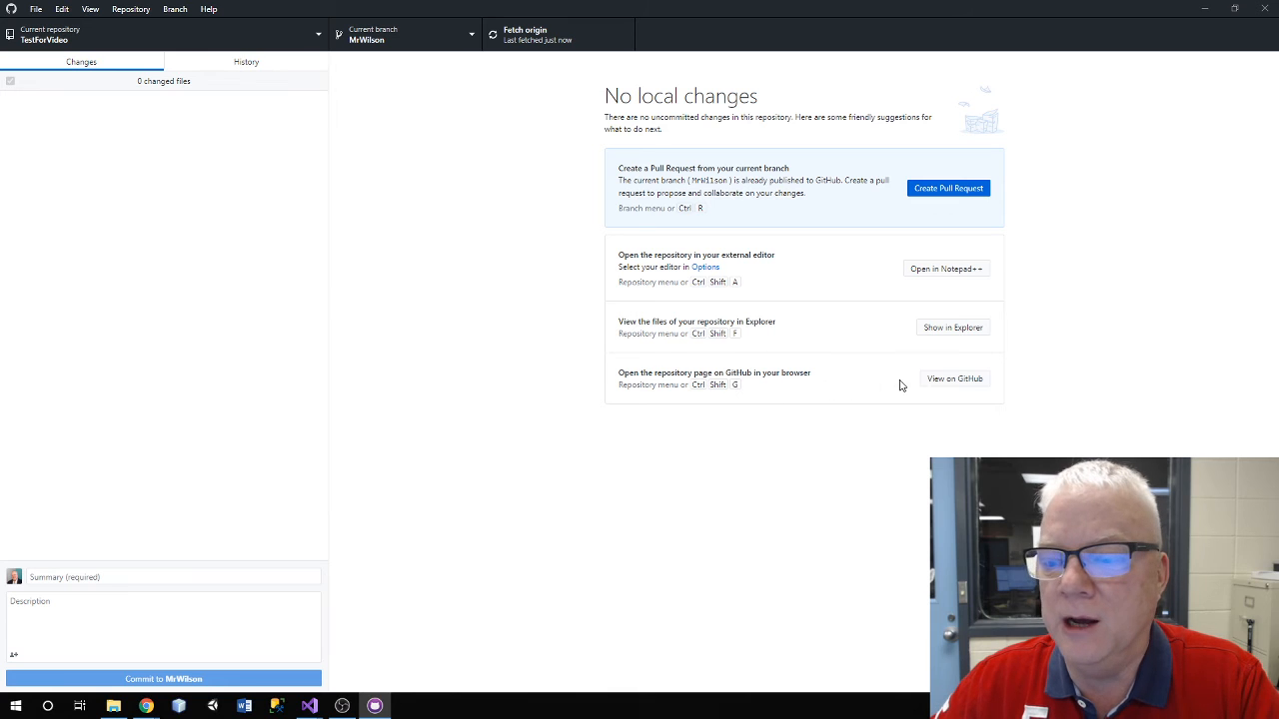
click(955, 379)
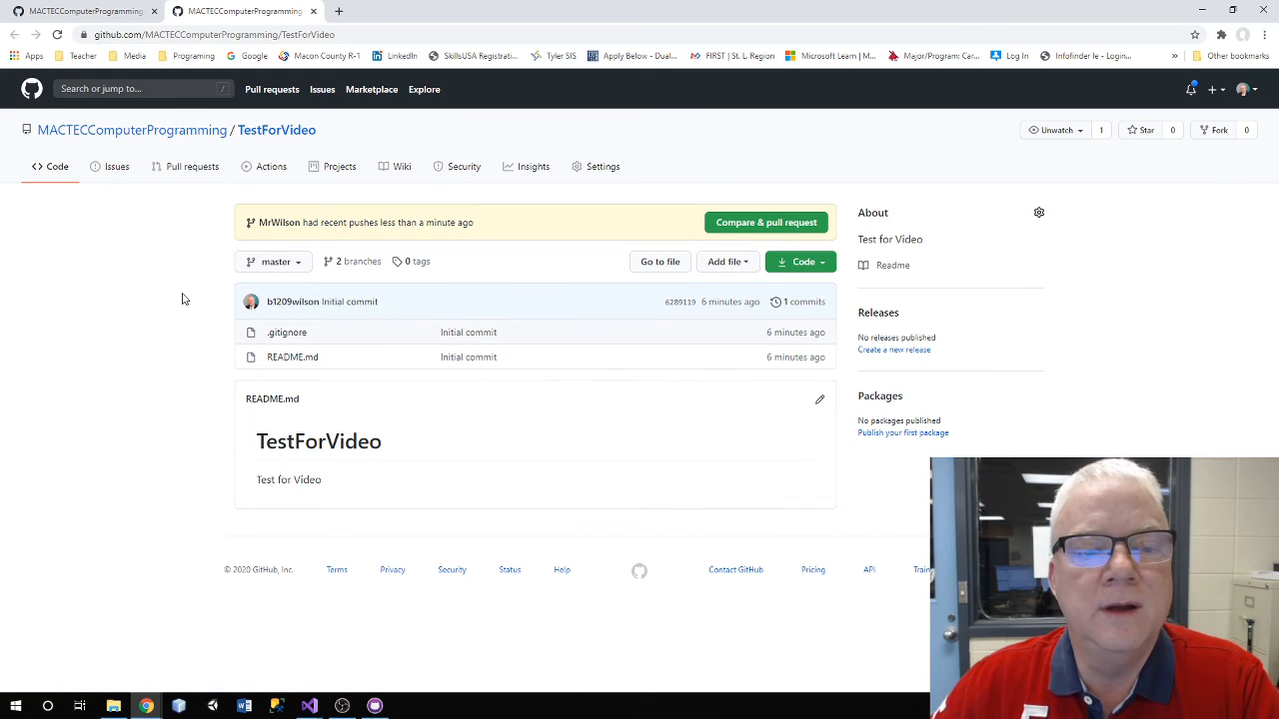
Switch to the MrWilson branch and view WpfApp1.sln inside the WpfApp1 folder
click(302, 266)
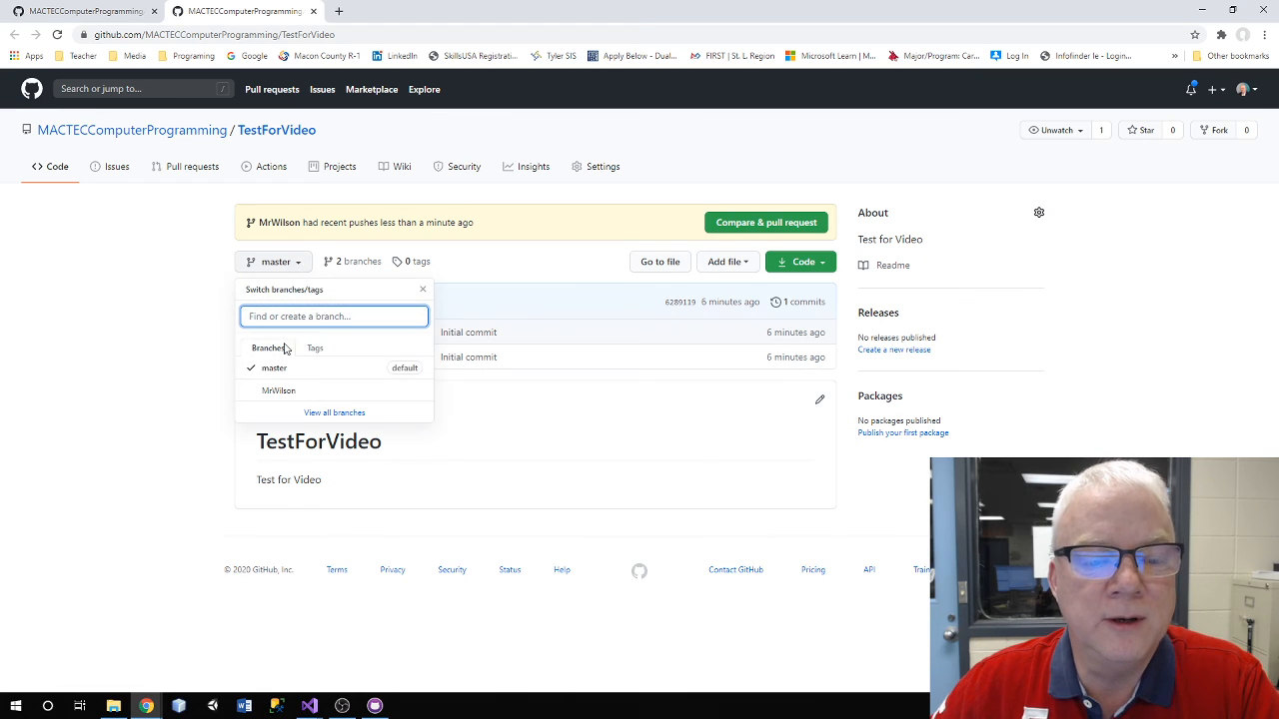
click(285, 394)
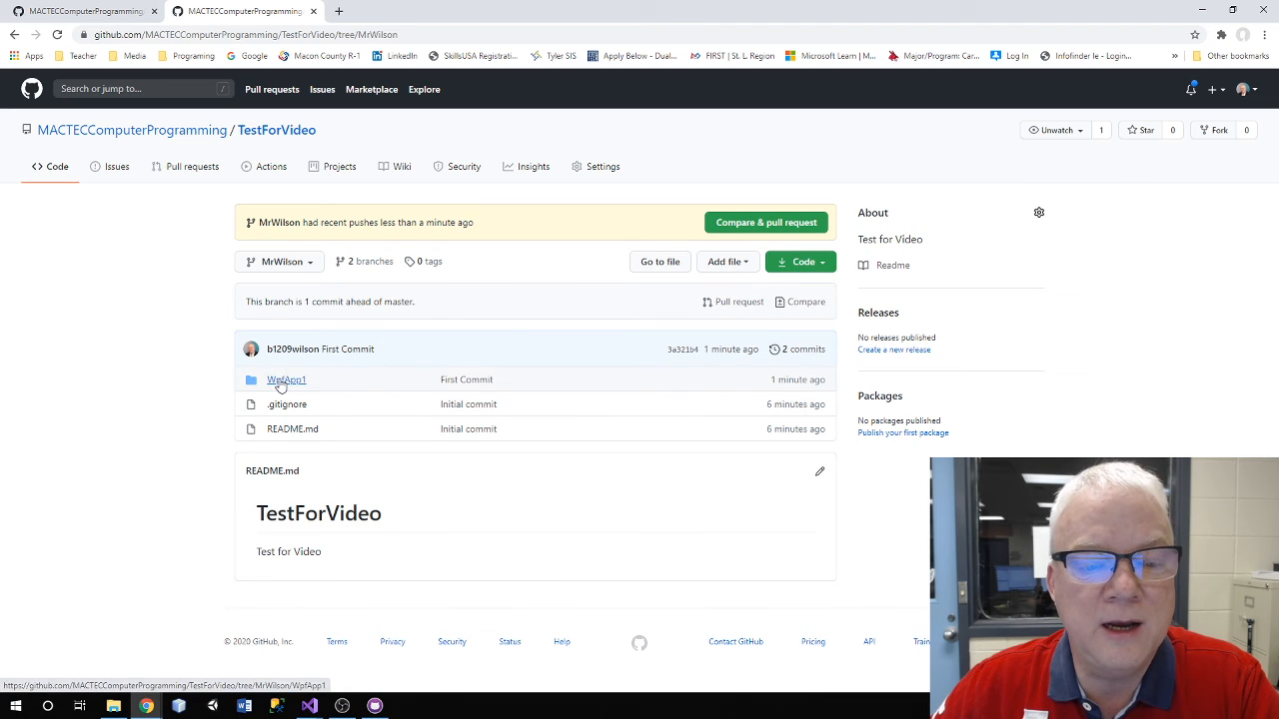
click(277, 380)
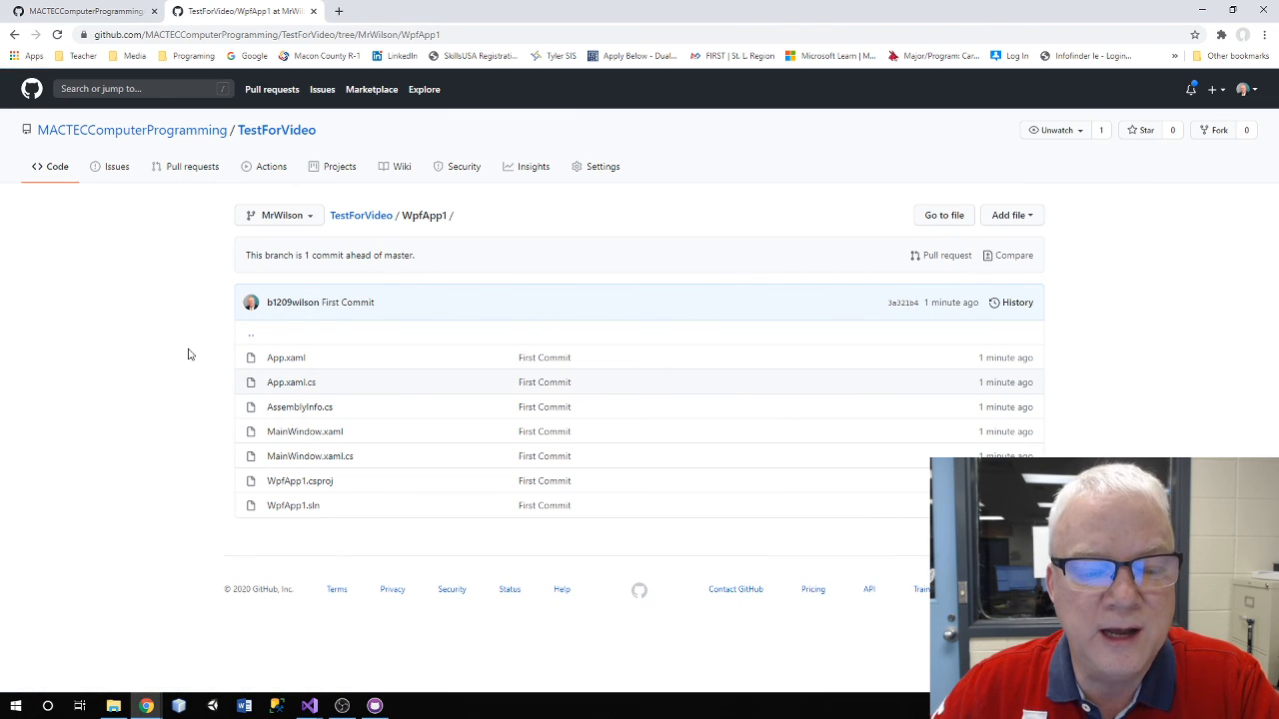
click(284, 508)
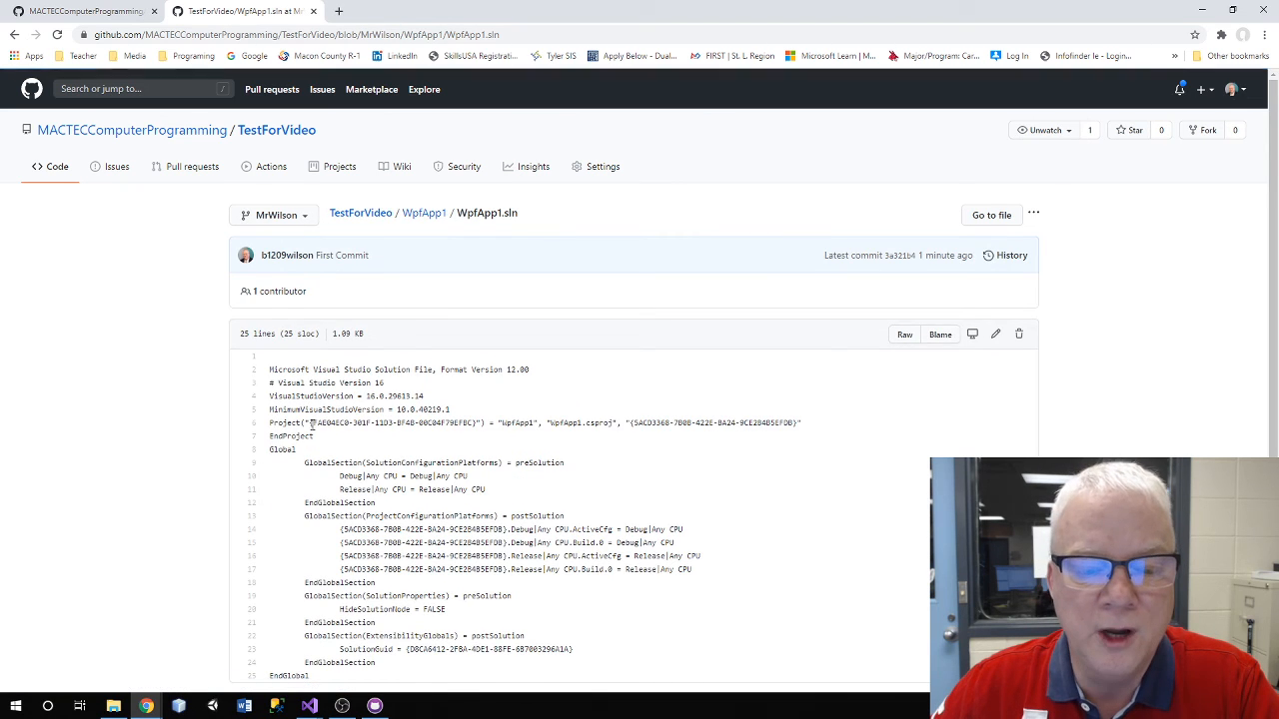
scroll(496, 640, down, 2)
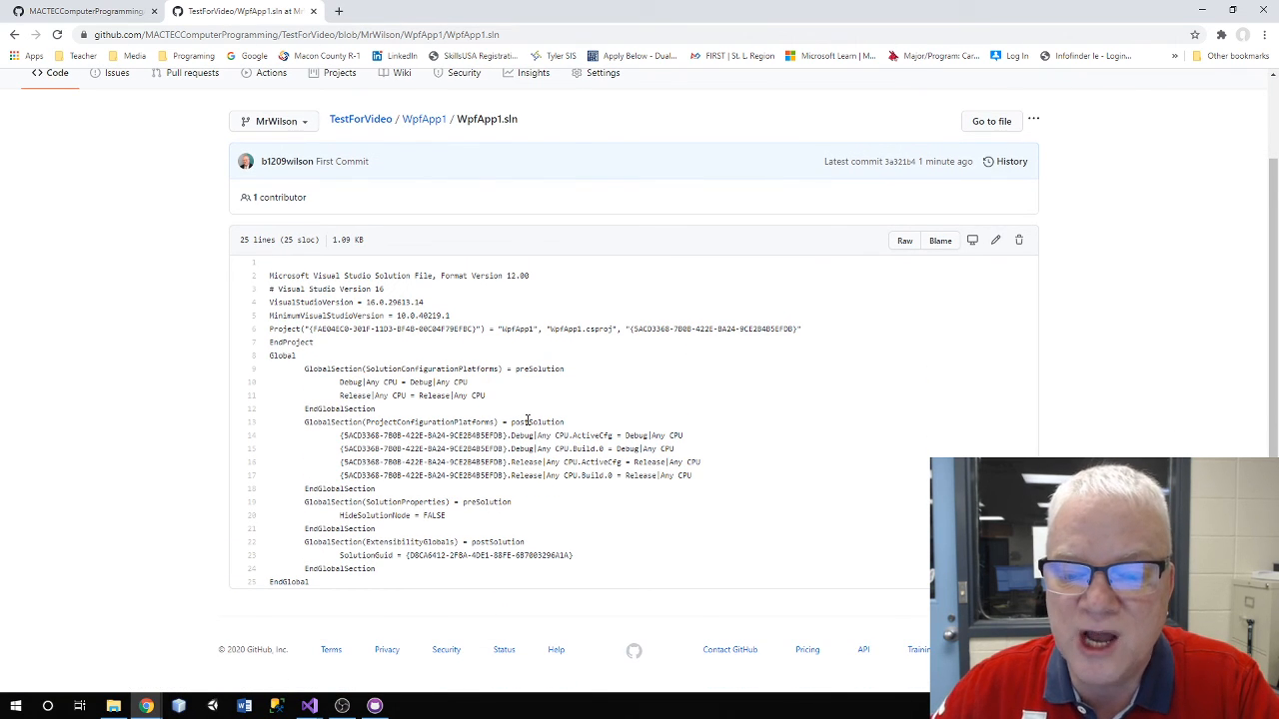
scroll(527, 420, up, 2)
scroll(527, 421, down, 2)
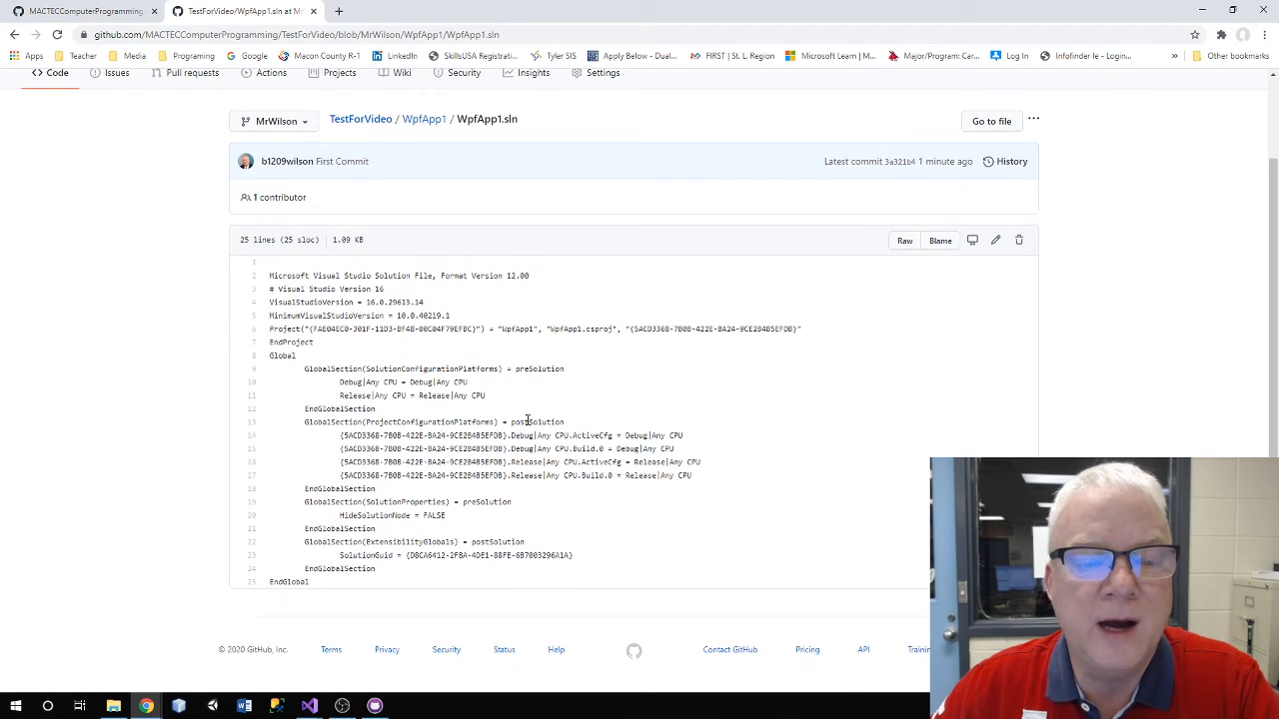
Go back to the WpfApp1 folder and read the 28-line MainWindow.xaml.cs code
click(14, 35)
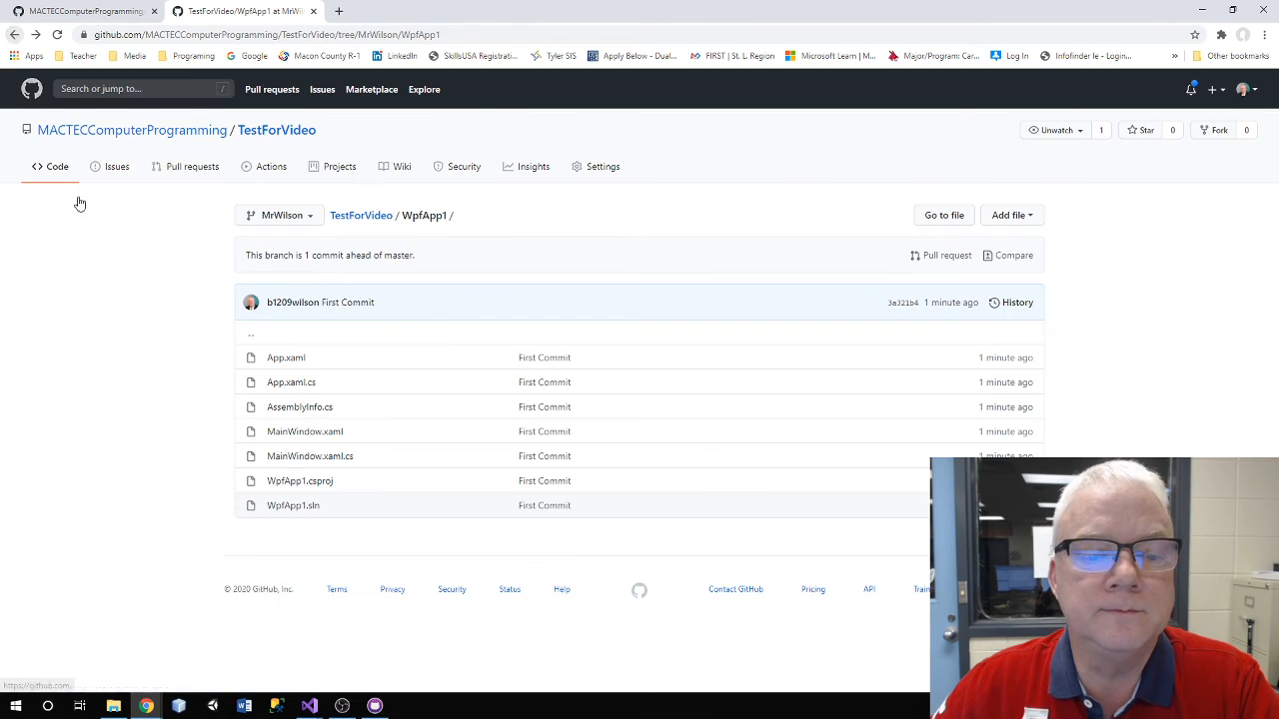
click(323, 463)
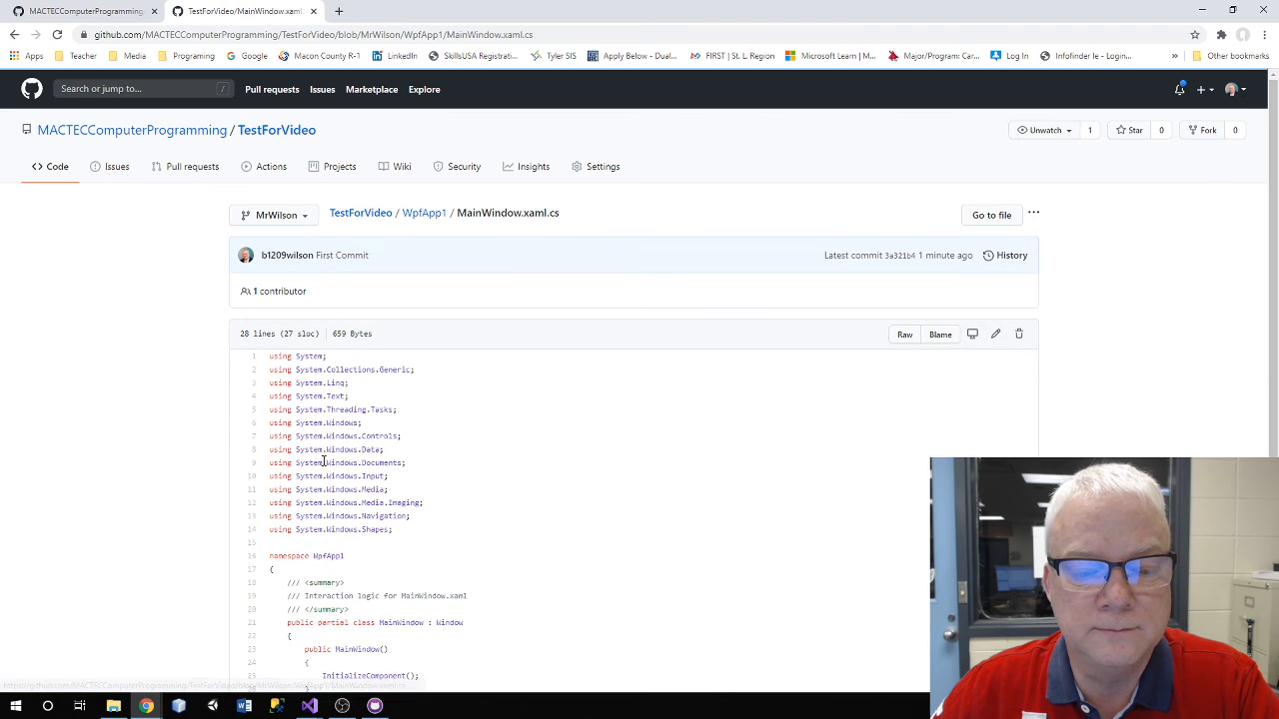
scroll(531, 454, down, 2)
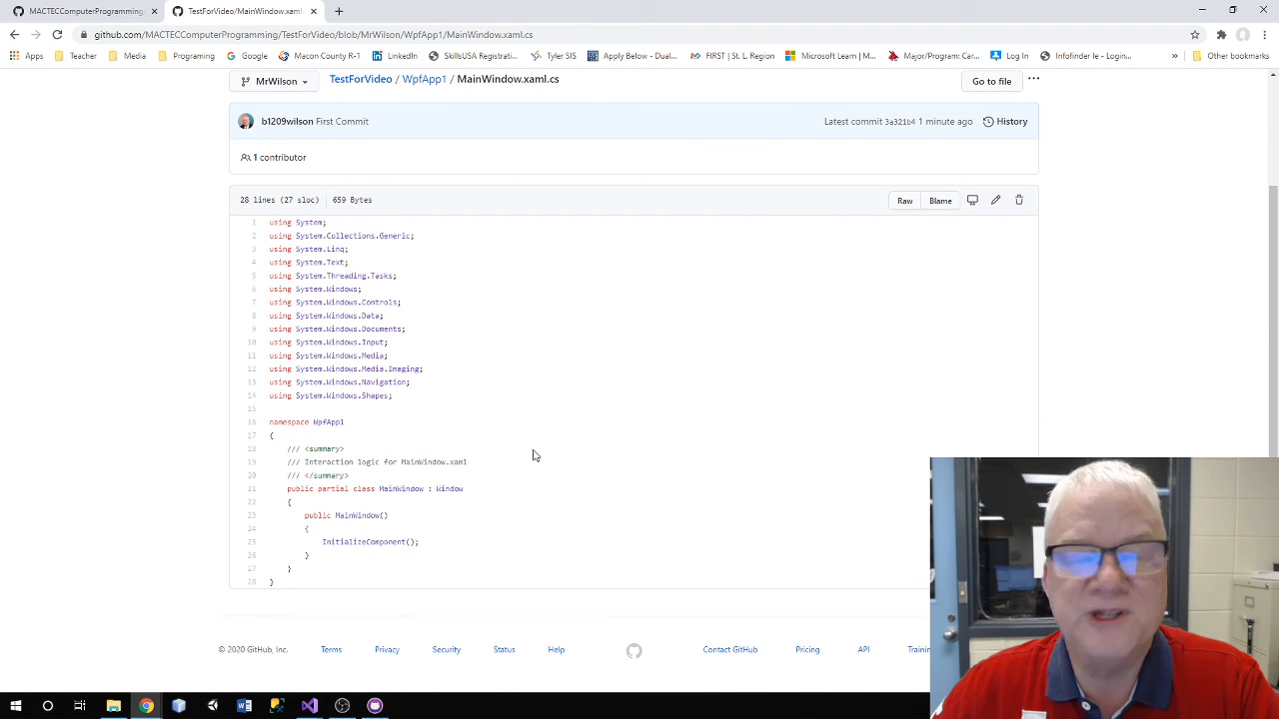